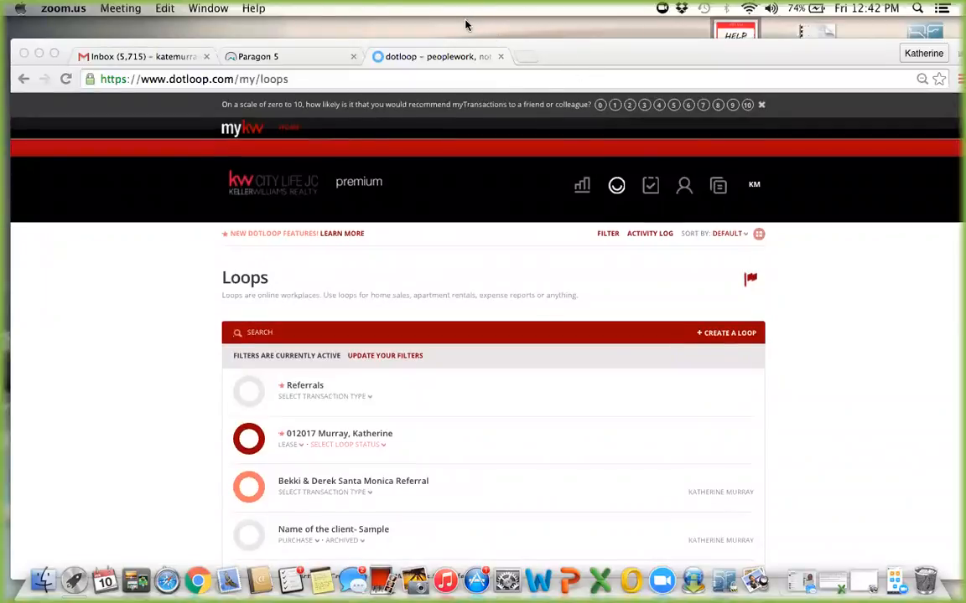
Step: Close the current dotloop tab and reopen the loops page in a new tab by starting myTransaction from the mykw home page
click(501, 56)
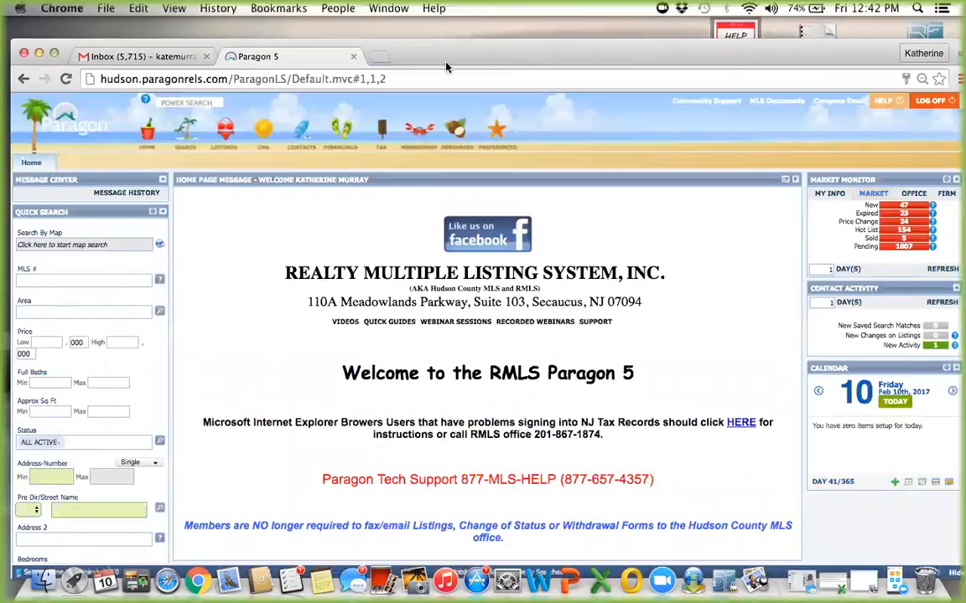
click(379, 57)
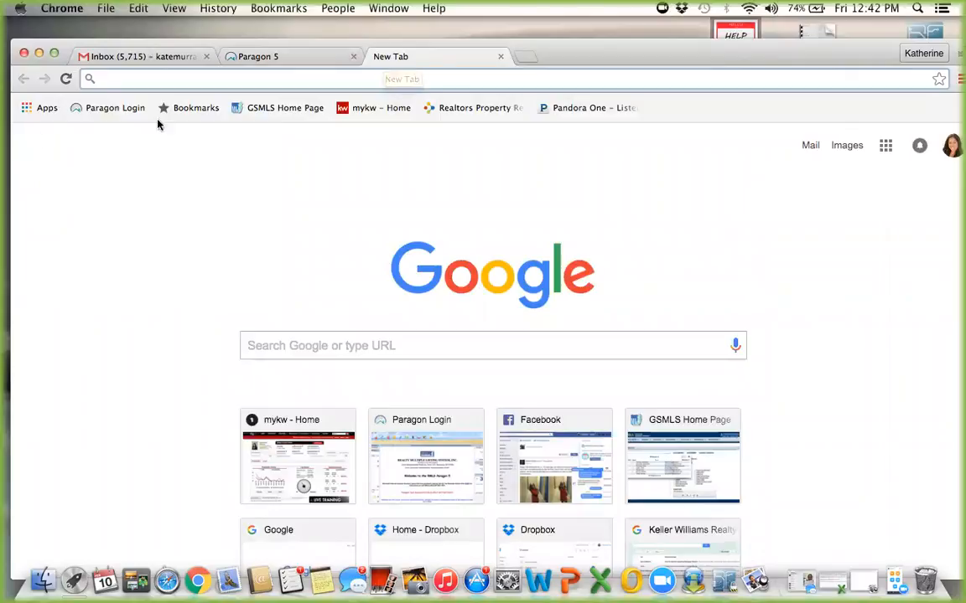
click(398, 110)
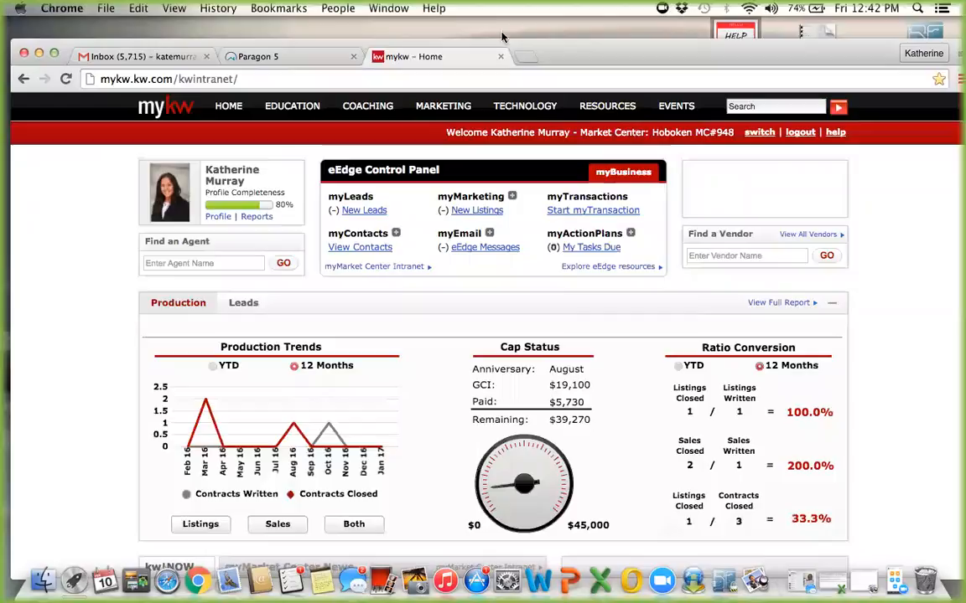
click(609, 214)
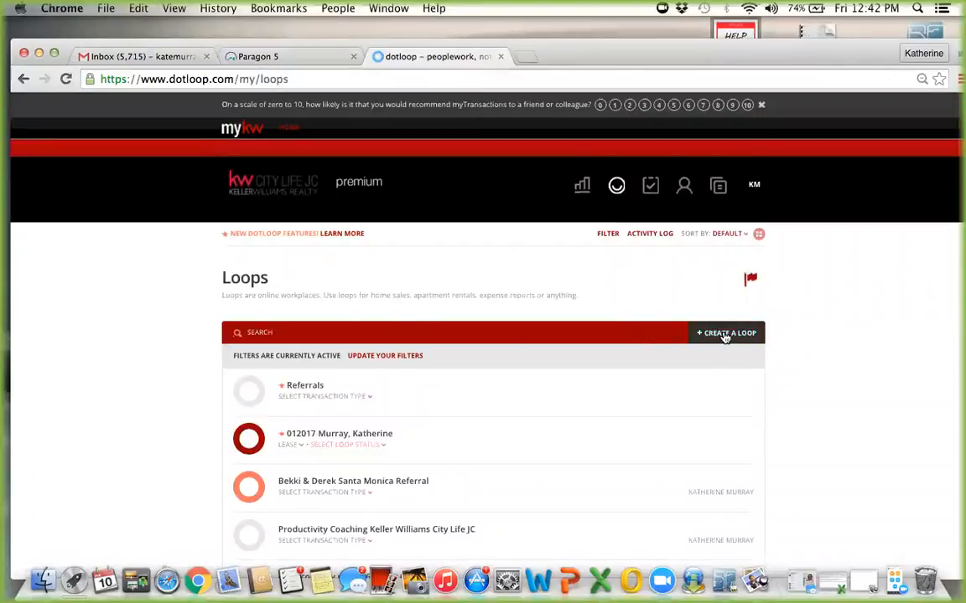
Step: Create a new loop named "CLIENT NAME - SAMPLE 2"
click(725, 335)
text(CLIENT NAME - SAMPE)
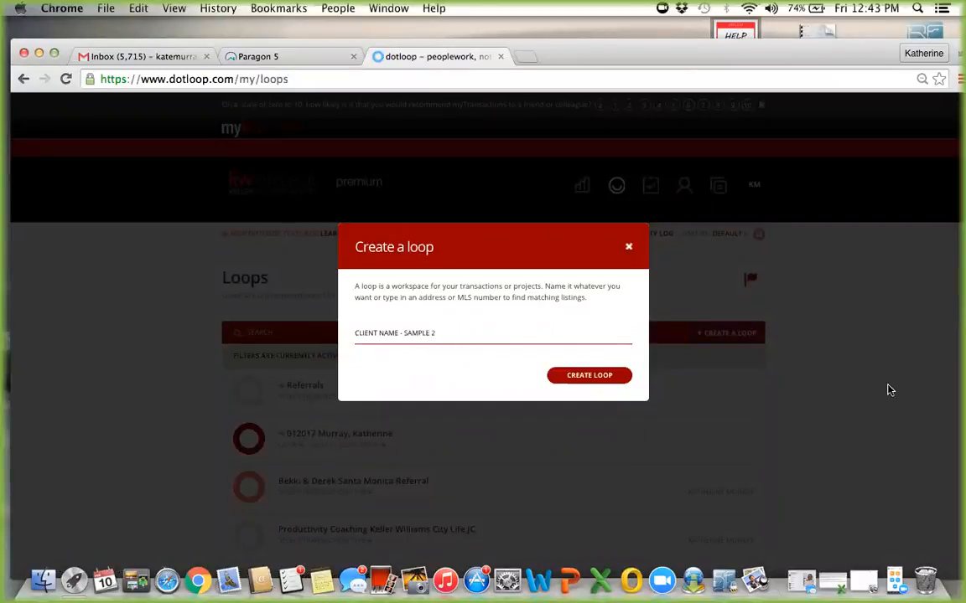
click(596, 378)
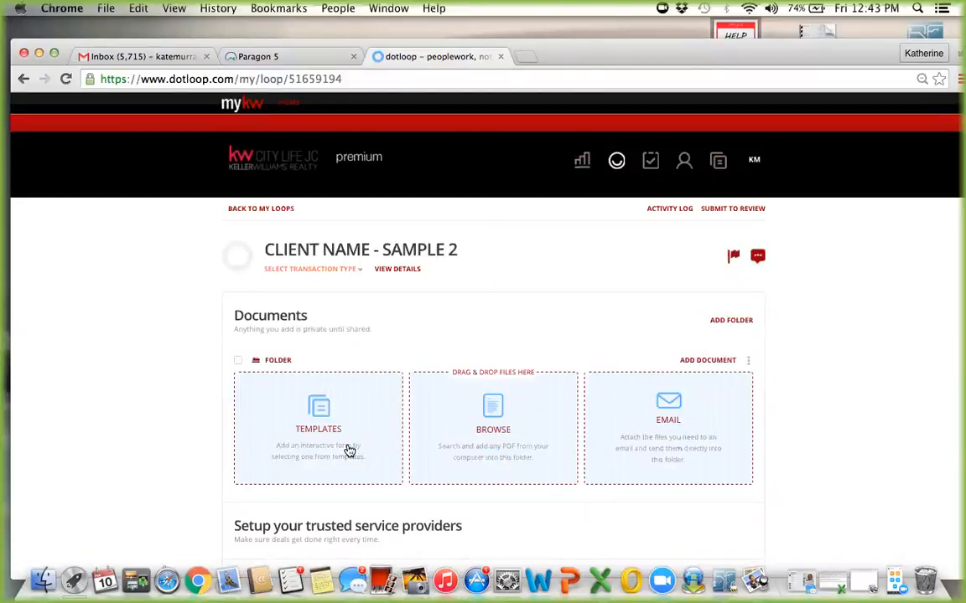
Step: Add the client to the loop from the saved contacts as Buyer, and set the agent's own role to Buying Agent
scroll(565, 501, down, 5)
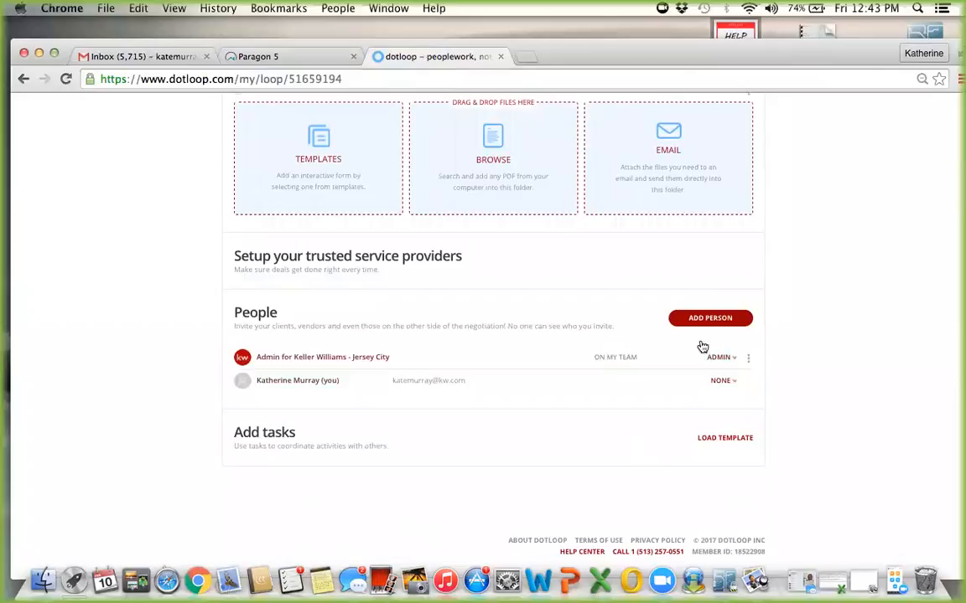
click(717, 319)
text(ANN)
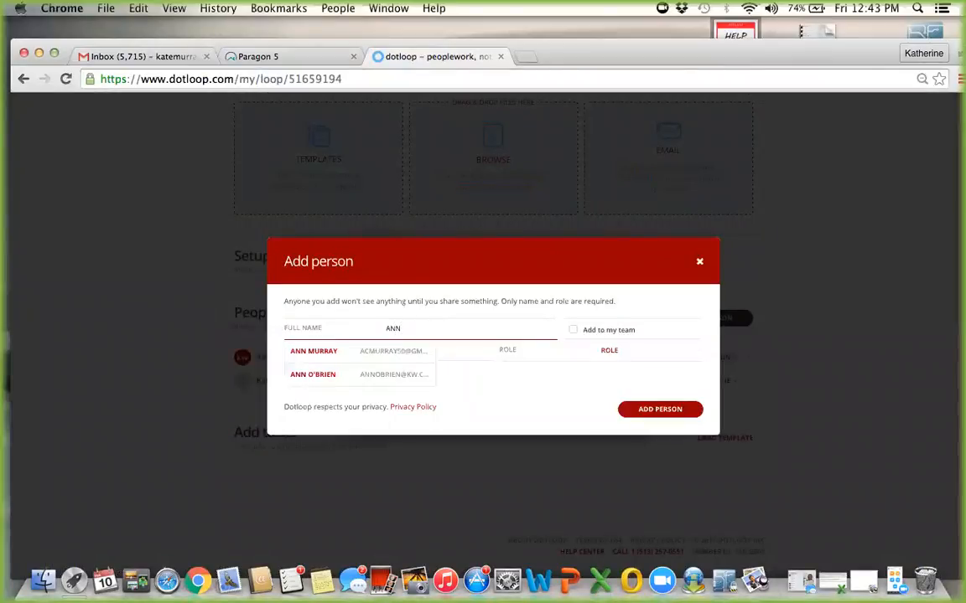
key(Down)
key(Return)
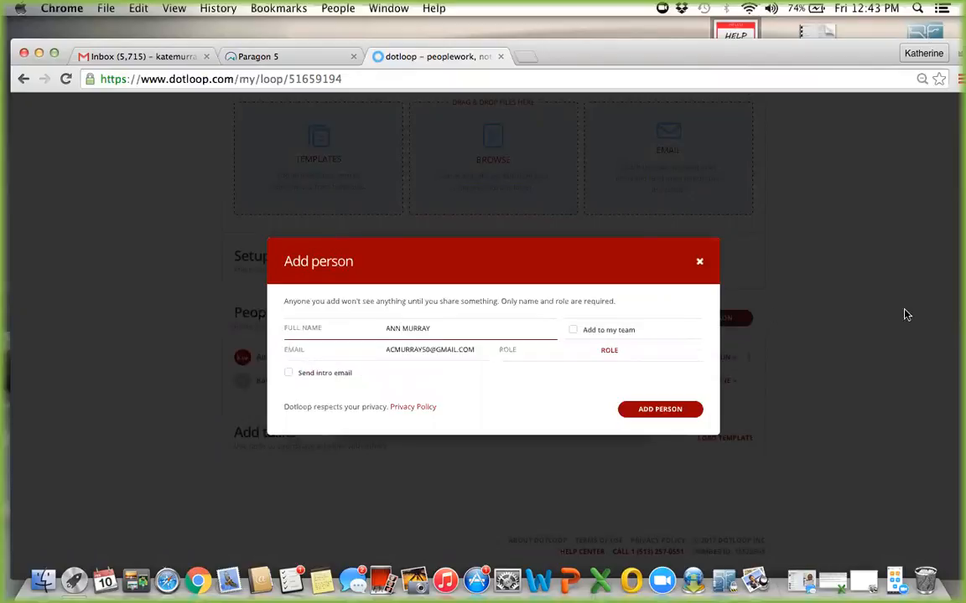
click(623, 350)
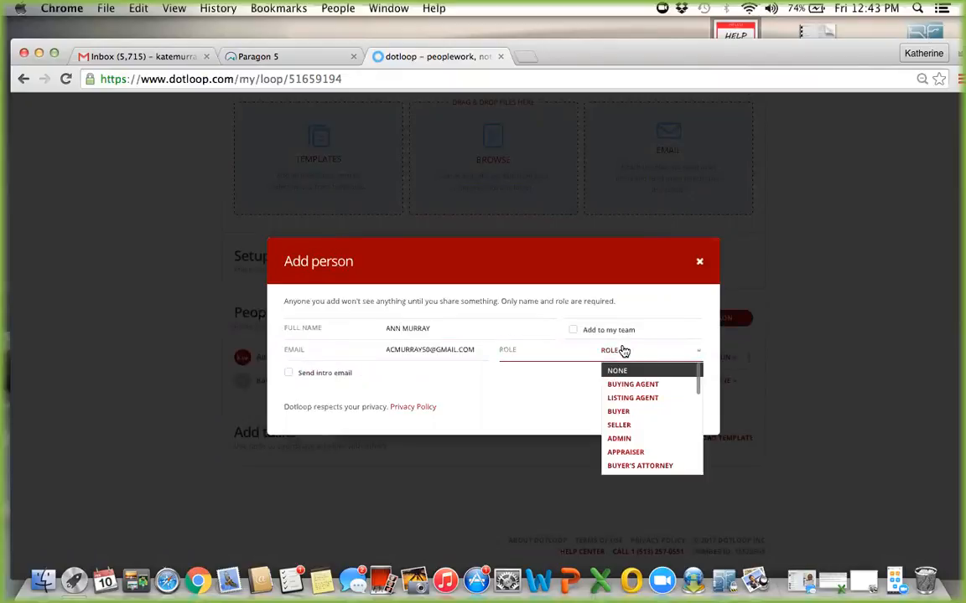
click(620, 412)
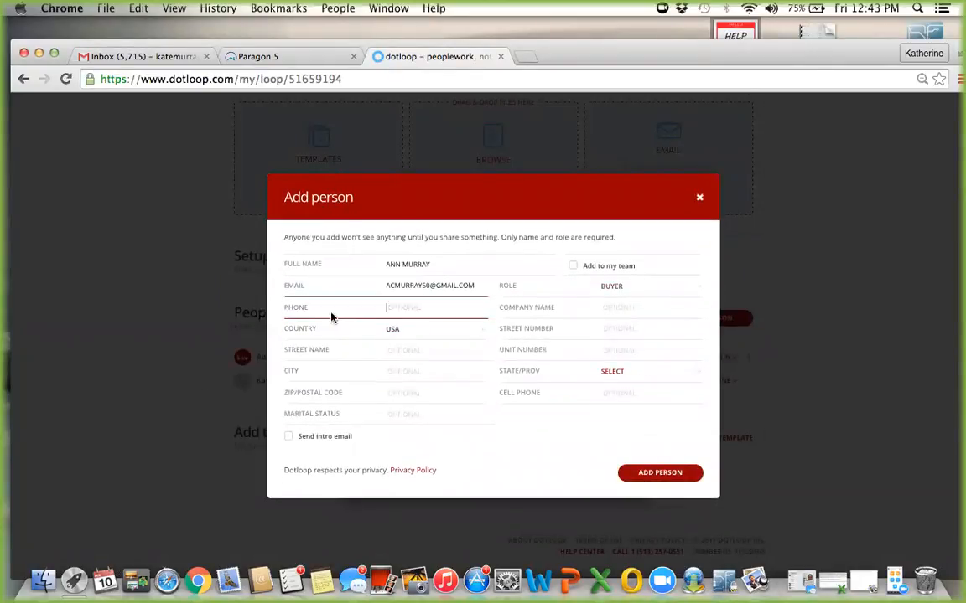
click(640, 472)
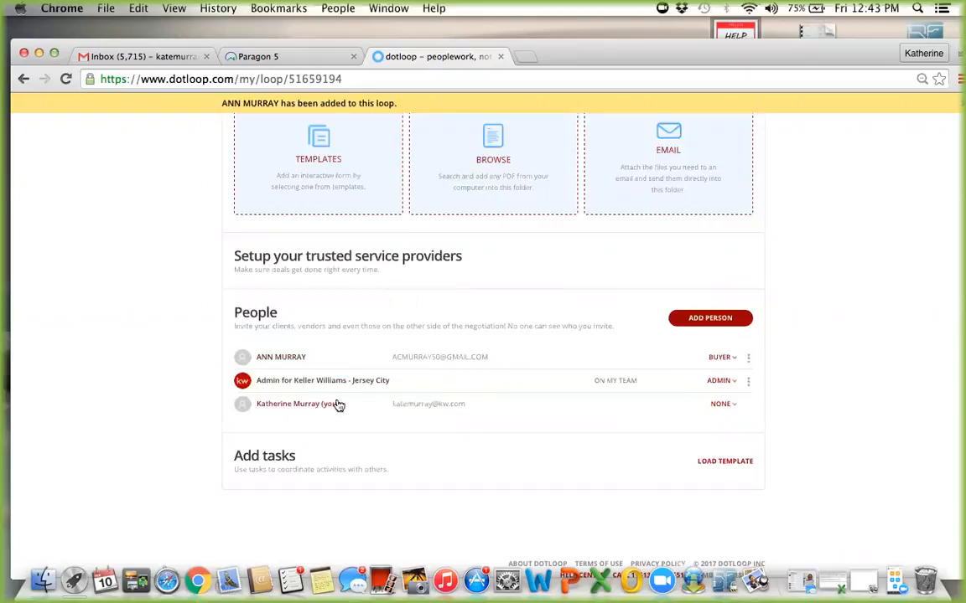
click(729, 407)
click(697, 435)
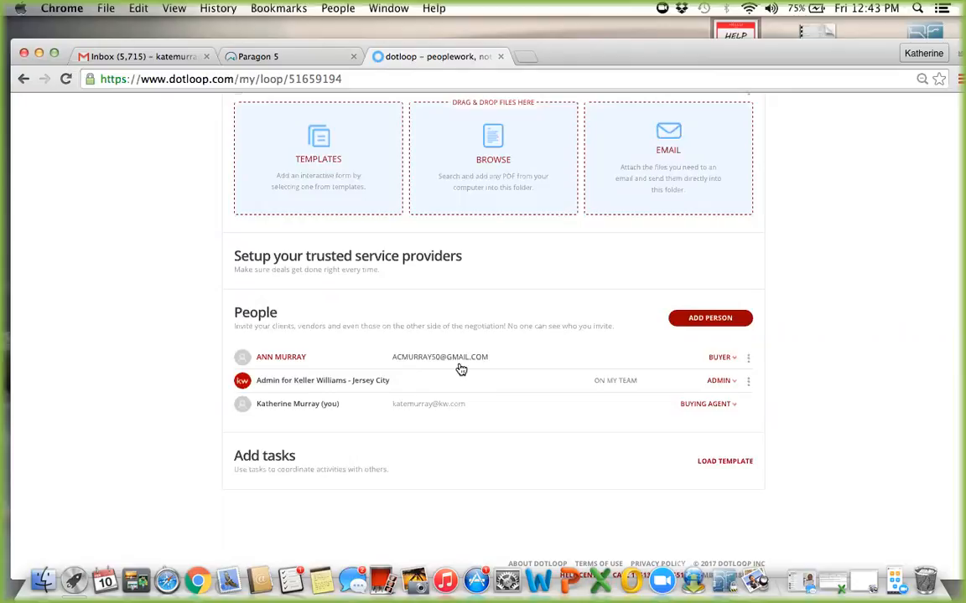
Step: Select the Customer Registration and Consumer Information Statement (CIS) templates from the buyer transaction packet
scroll(460, 369, up, 4)
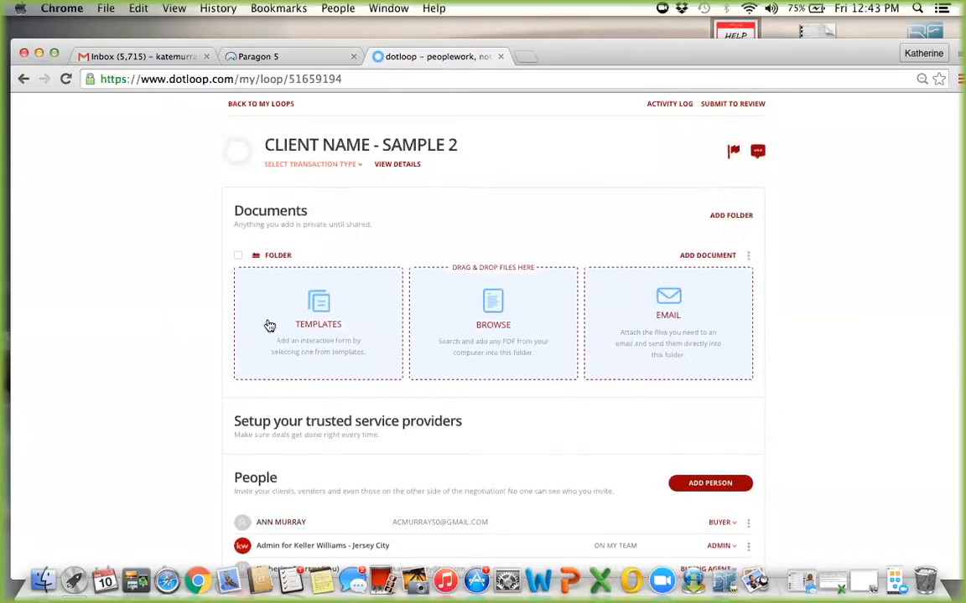
click(322, 312)
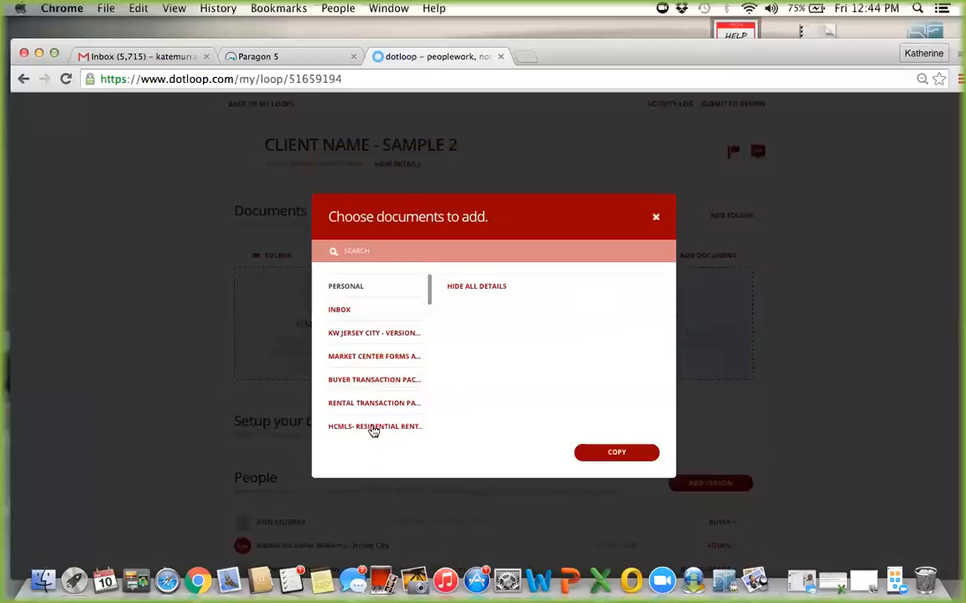
click(372, 381)
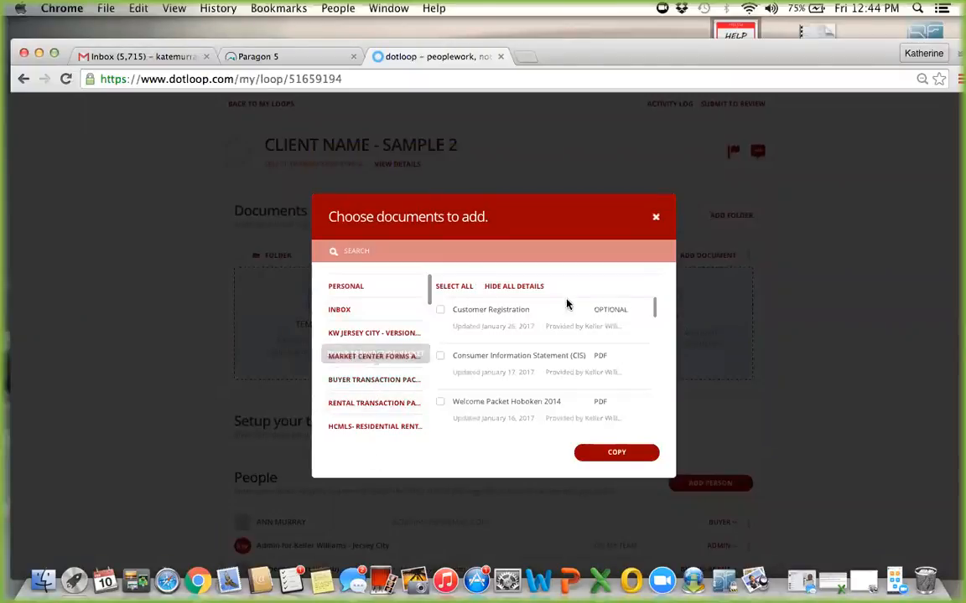
scroll(531, 375, down, 5)
scroll(530, 377, up, 10)
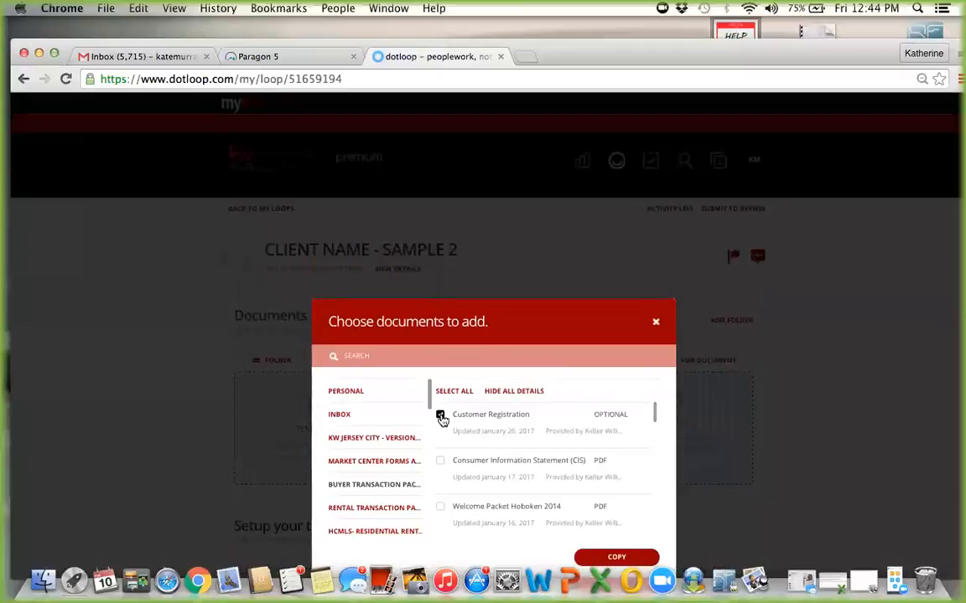
click(440, 461)
Step: Add the Exclusive Buyer Agency Agreement to the selection and copy the selected templates into the loop
scroll(497, 497, down, 5)
scroll(497, 493, down, 6)
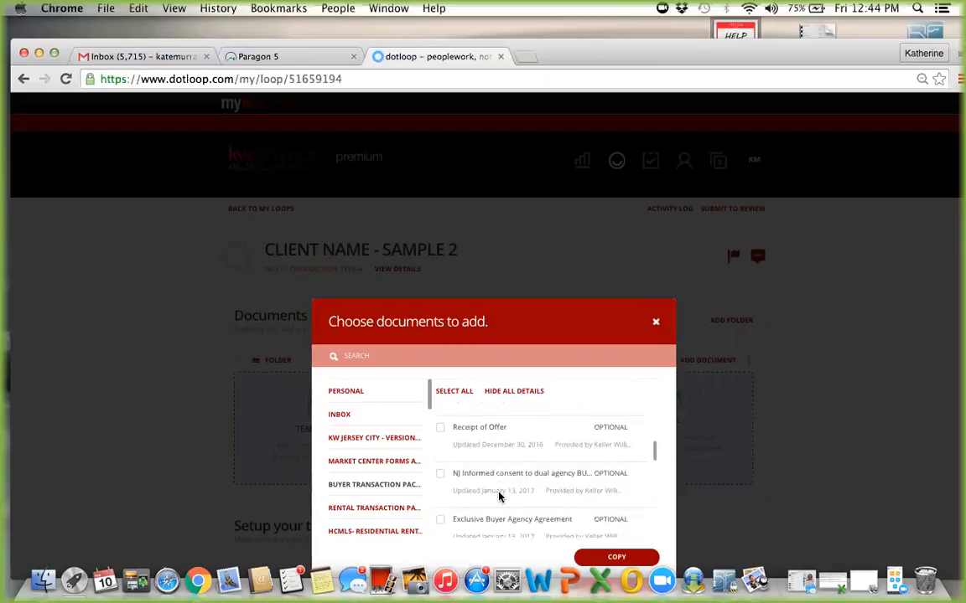
click(440, 503)
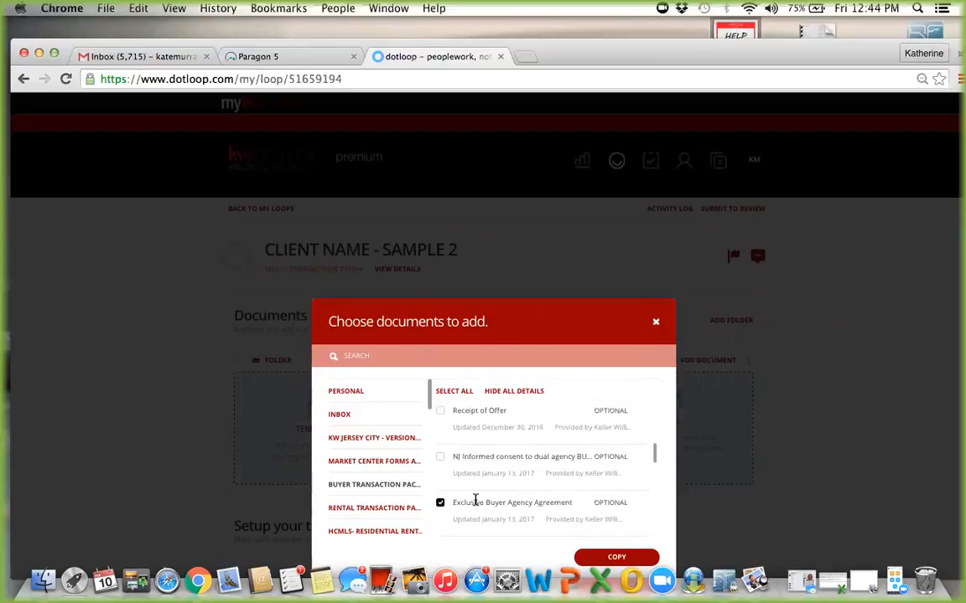
click(618, 557)
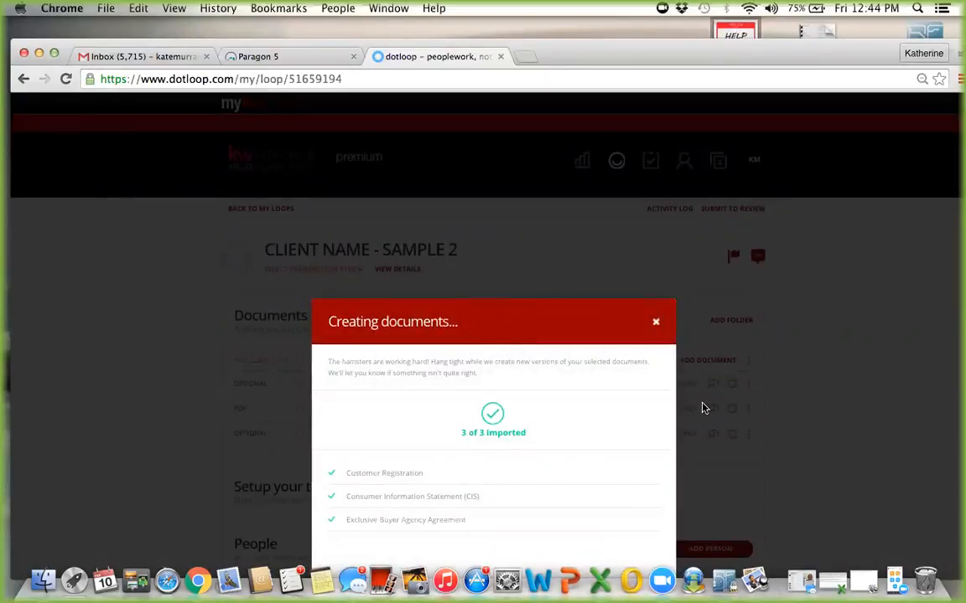
scroll(703, 405, down, 5)
click(622, 360)
scroll(626, 366, up, 3)
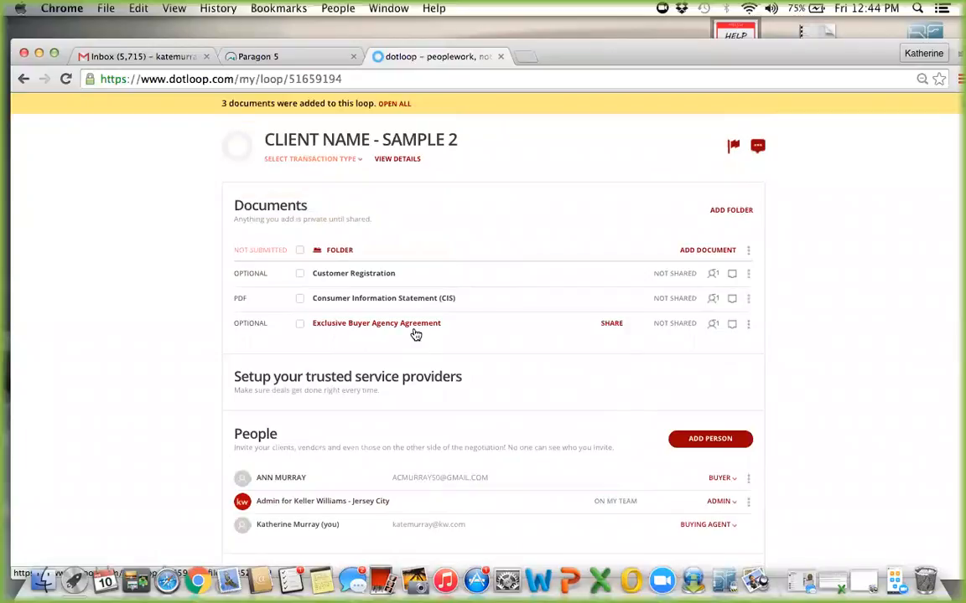
Step: Open the Customer Registration form, look through its fields, and return to the loop
click(371, 275)
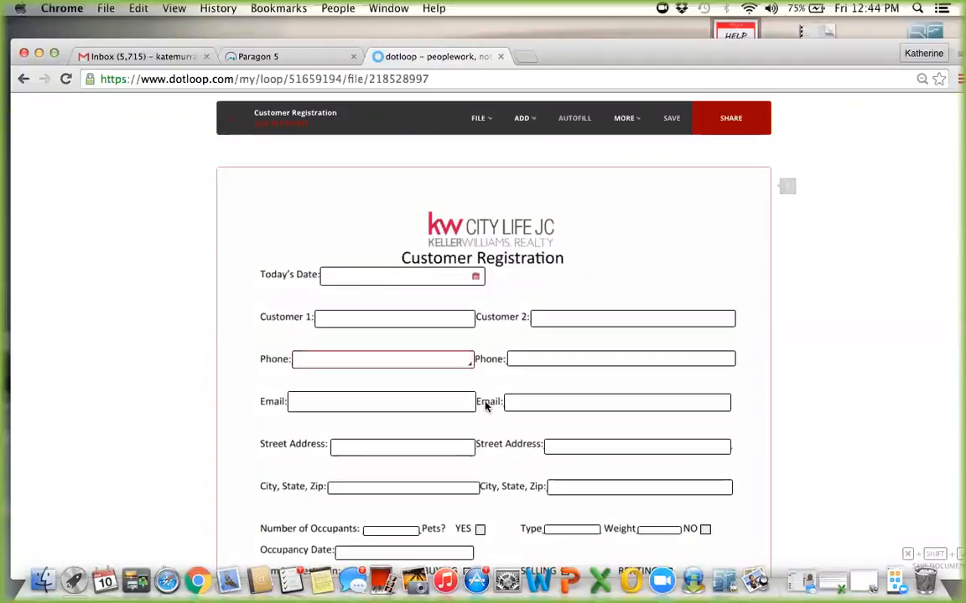
scroll(486, 420, down, 5)
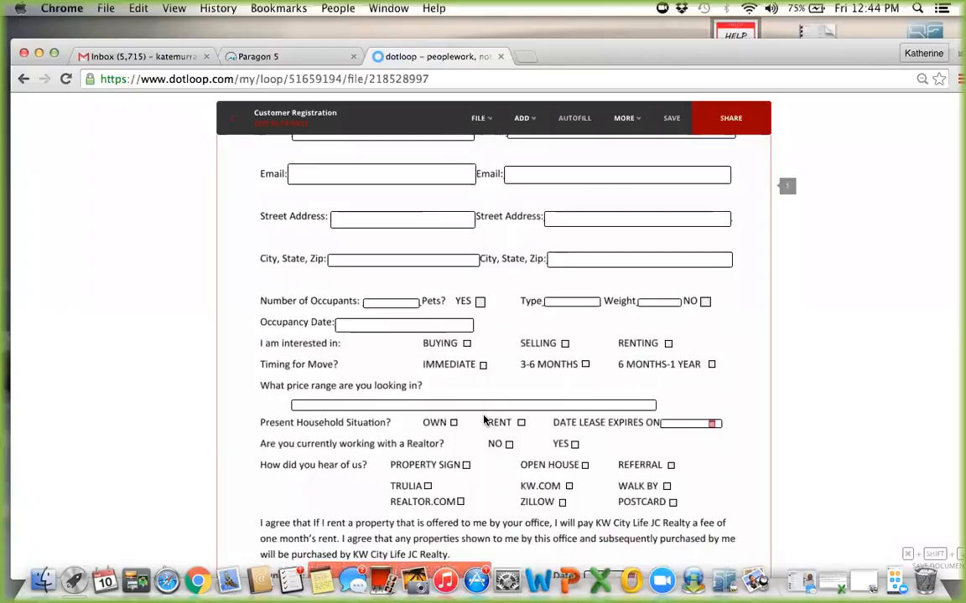
scroll(486, 420, up, 5)
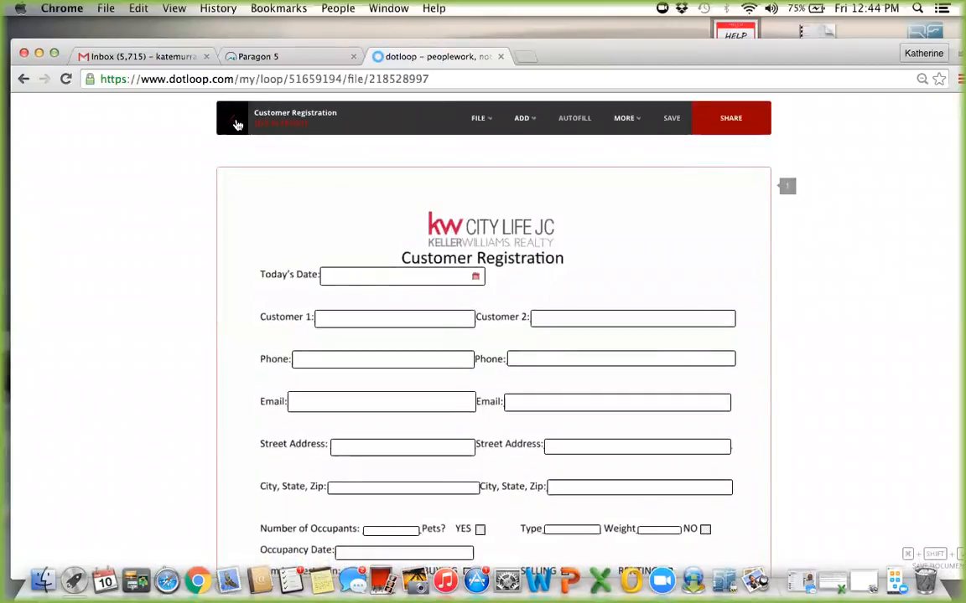
click(237, 124)
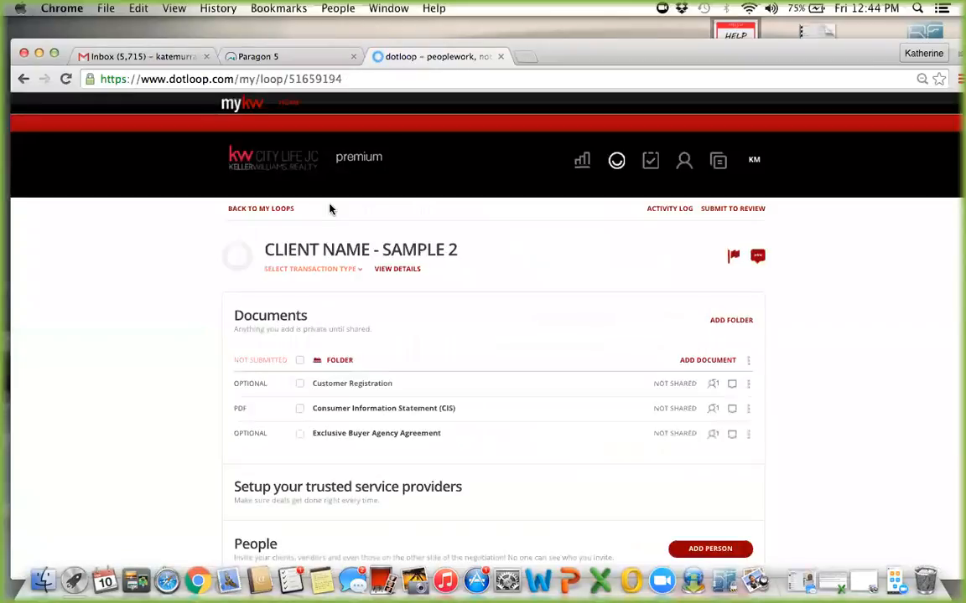
Step: In the Consumer Information Statement (CIS), place a signature field on the Buyer / Tenant line and assign it to the buyer
click(382, 411)
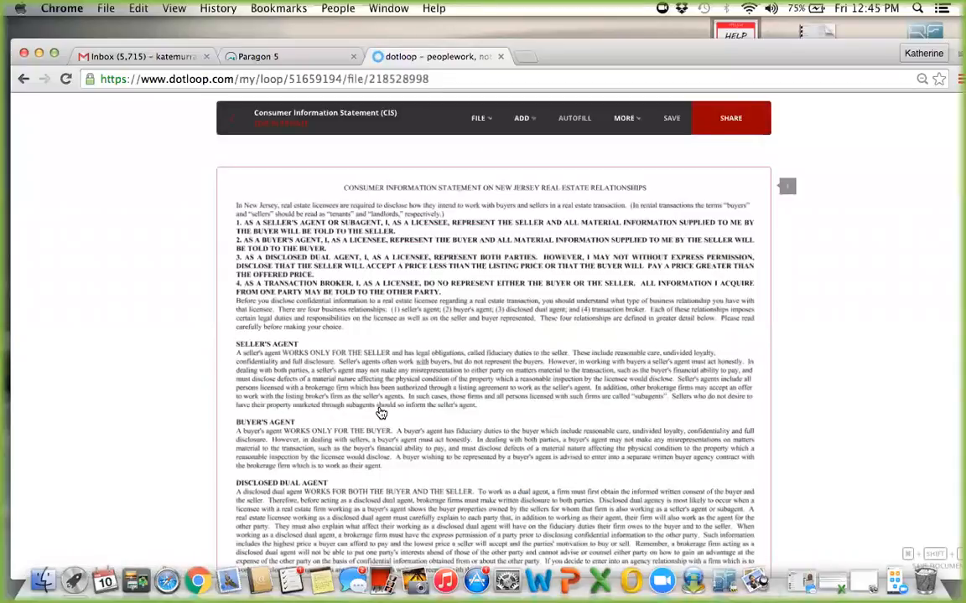
scroll(381, 412, down, 10)
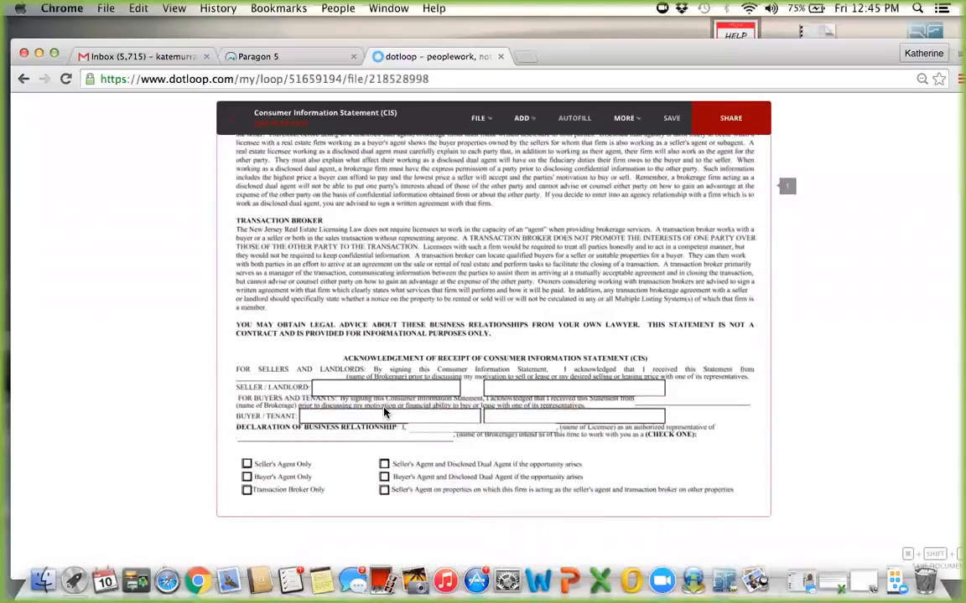
click(523, 119)
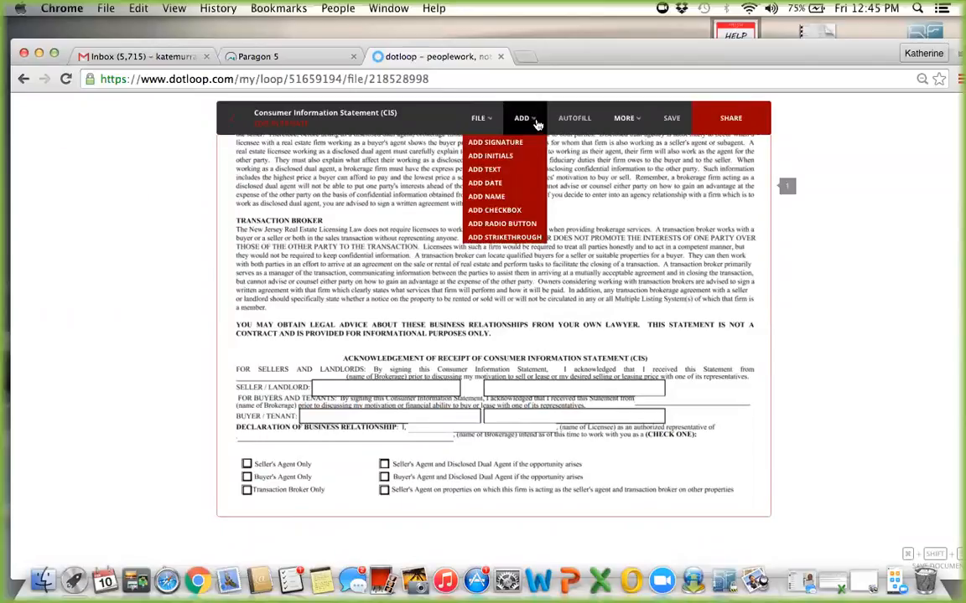
click(495, 143)
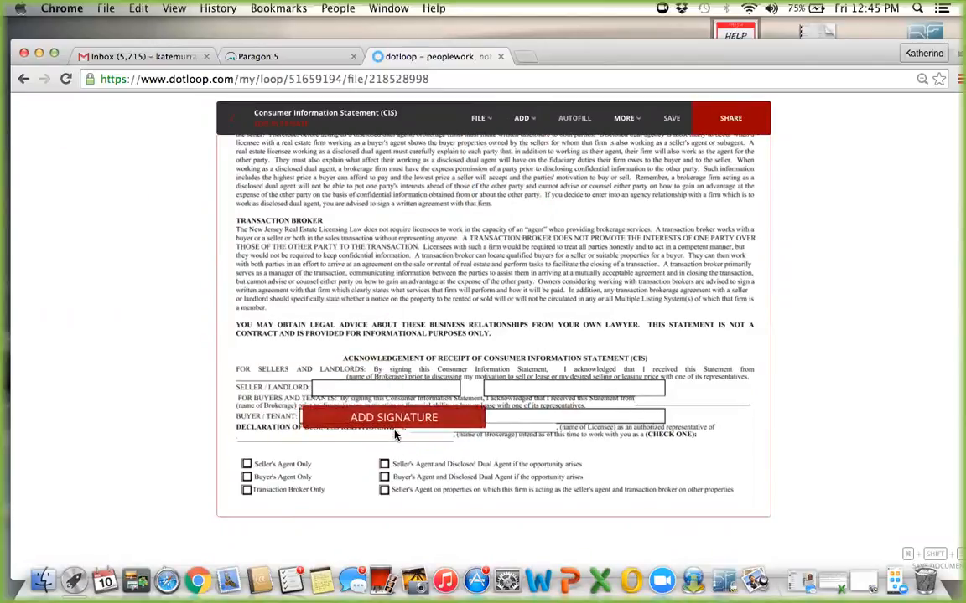
click(388, 430)
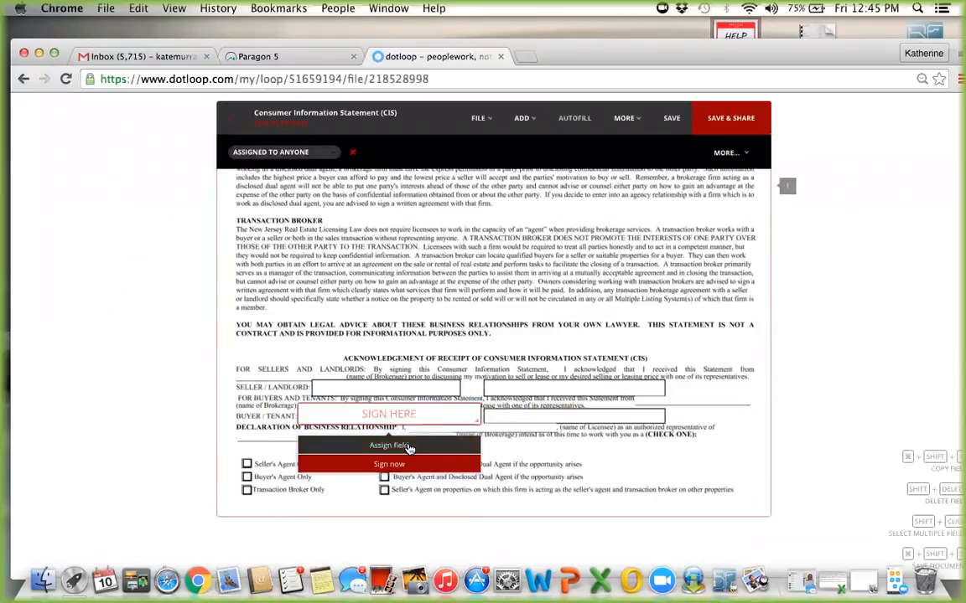
click(409, 449)
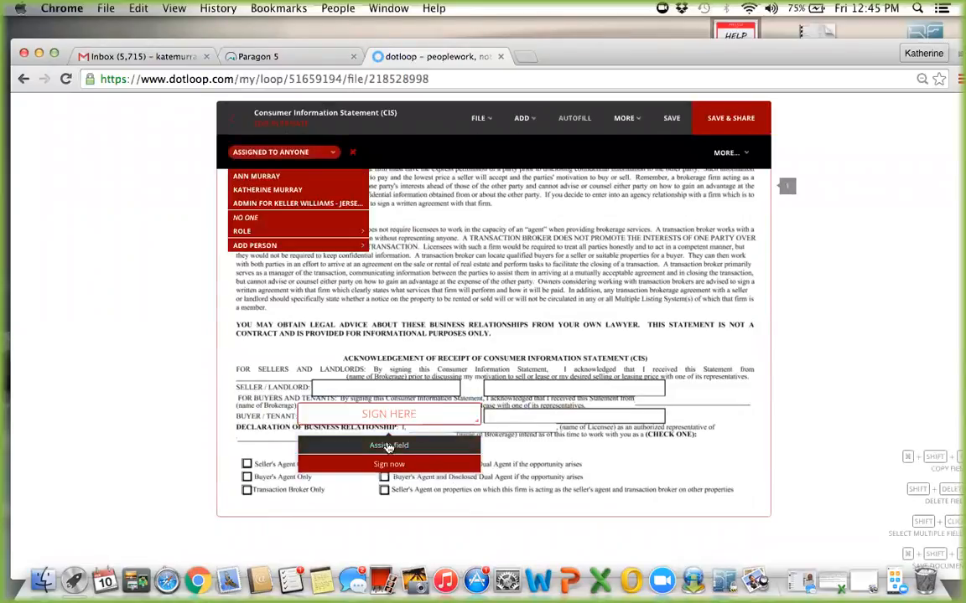
click(267, 182)
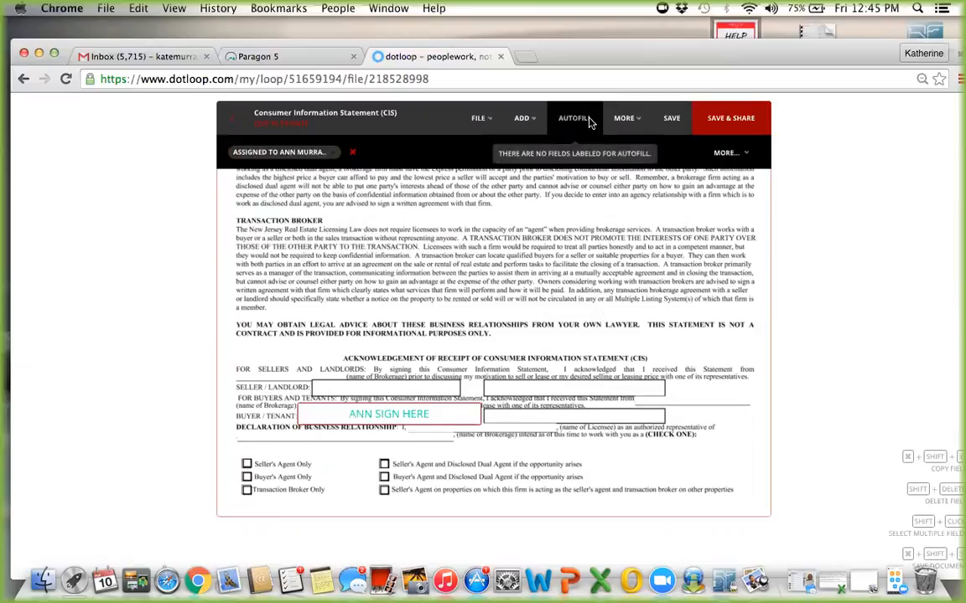
Step: Add a checked checkbox at "Buyer's Agent and Disclosed Dual Agent if the opportunity arises" in the CIS
click(521, 118)
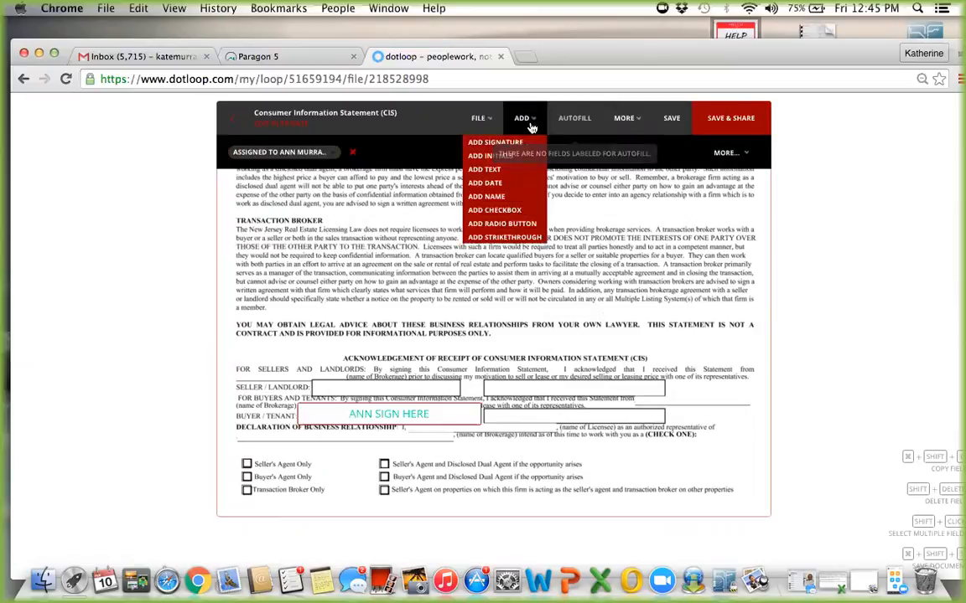
click(500, 210)
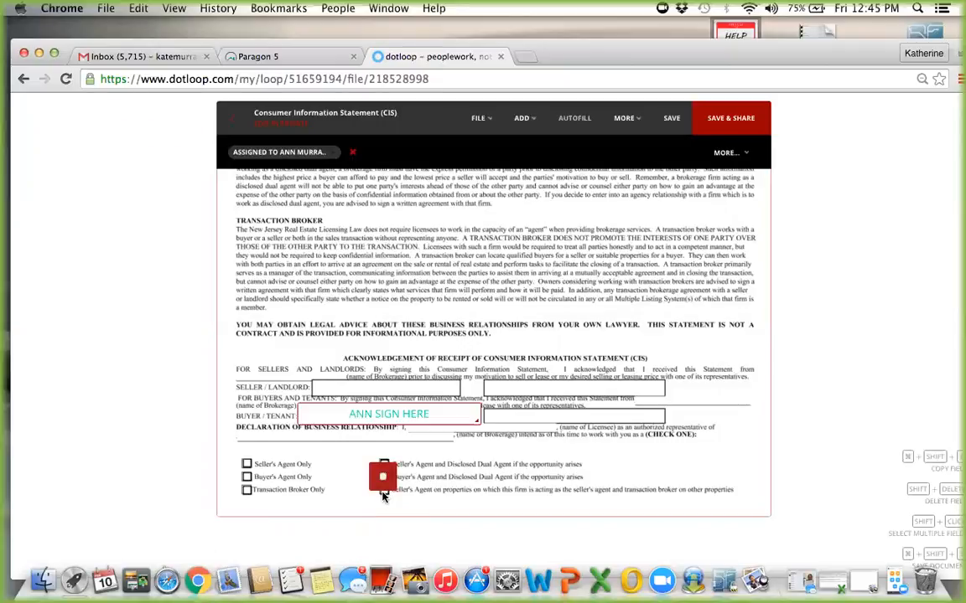
click(382, 494)
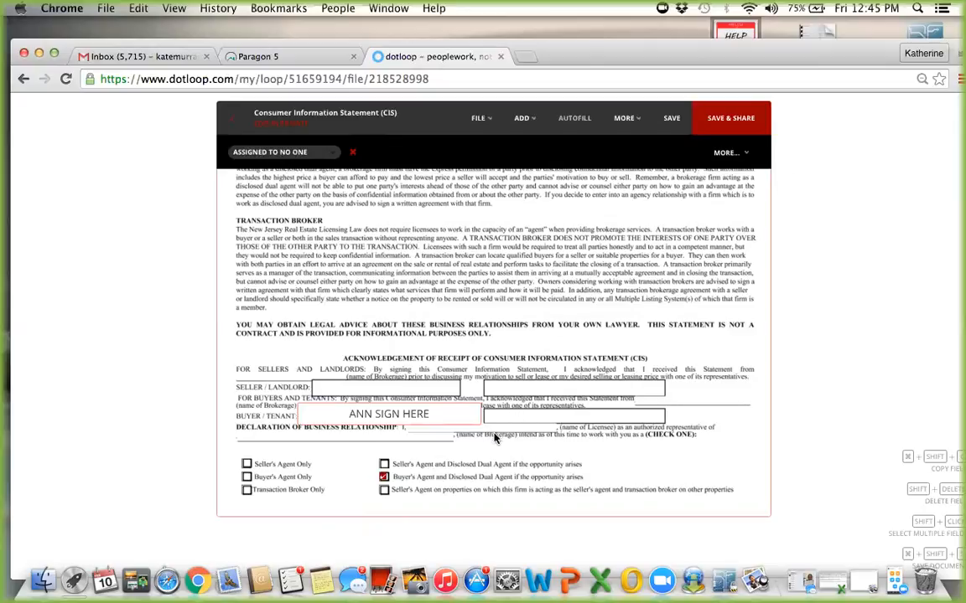
Step: Add a widened text field on the licensee line of the CIS Declaration of Business Relationship and enter the agent's full name
click(530, 119)
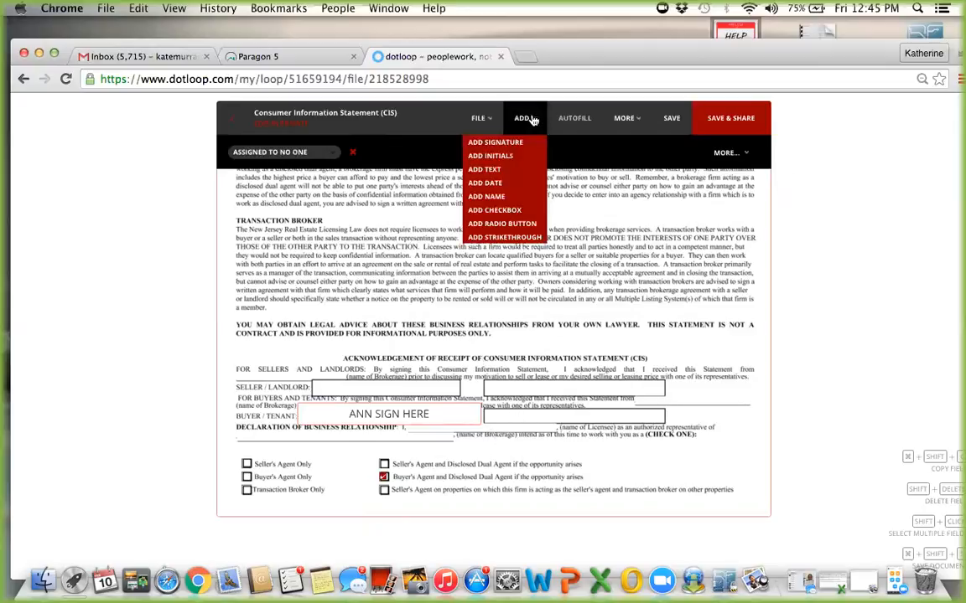
click(498, 174)
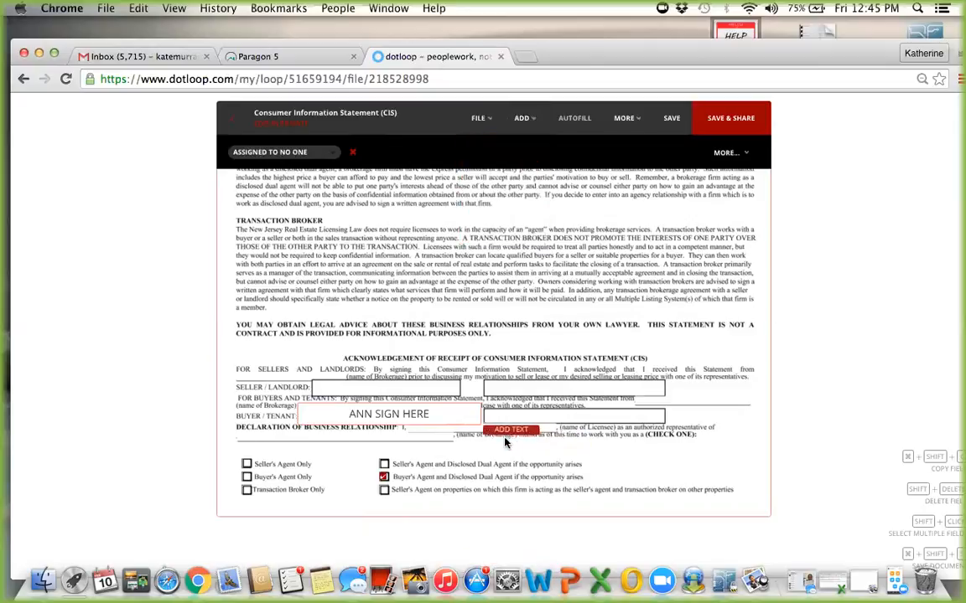
click(474, 443)
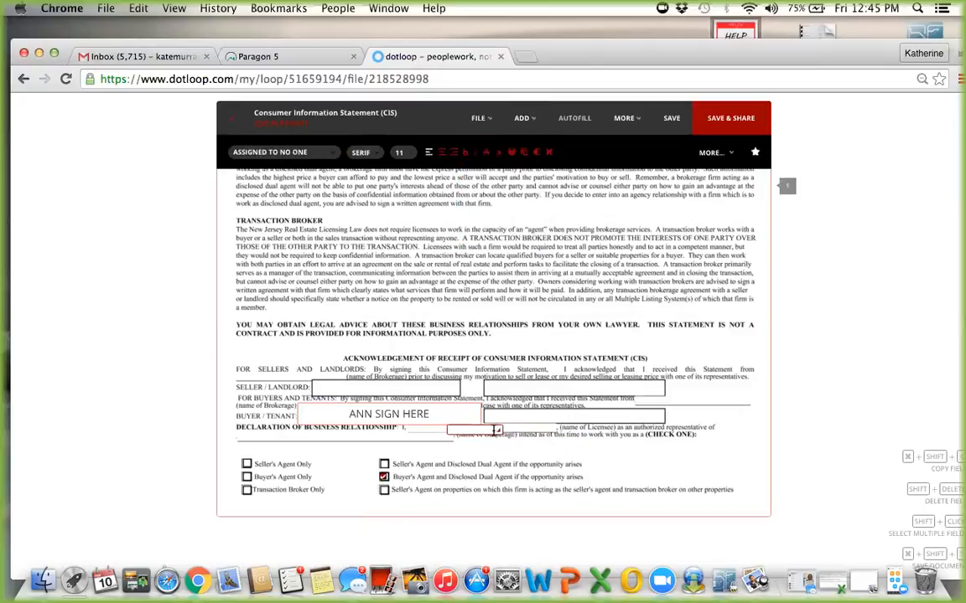
drag(497, 430, 588, 439)
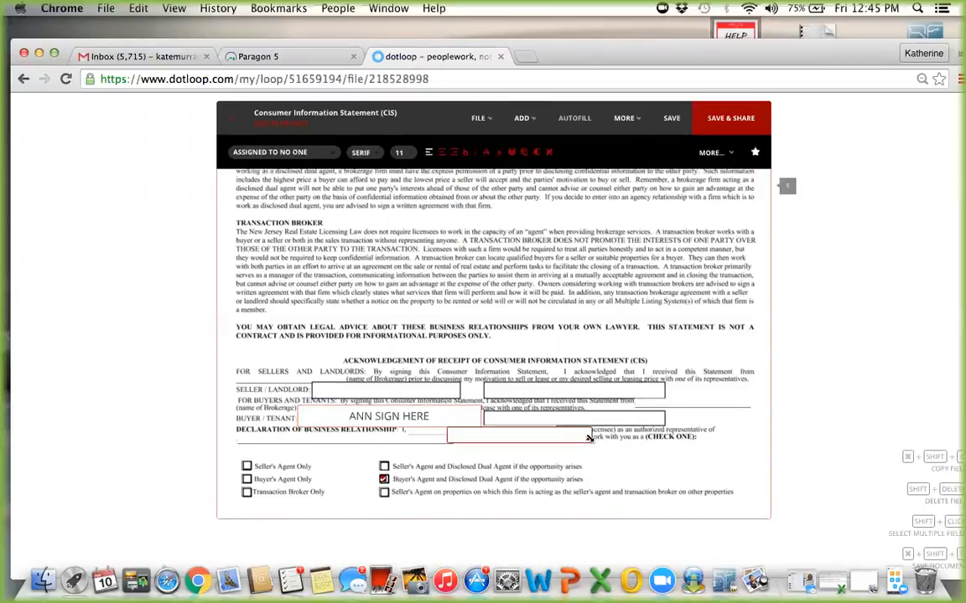
text(KATHERINE MURRAY)
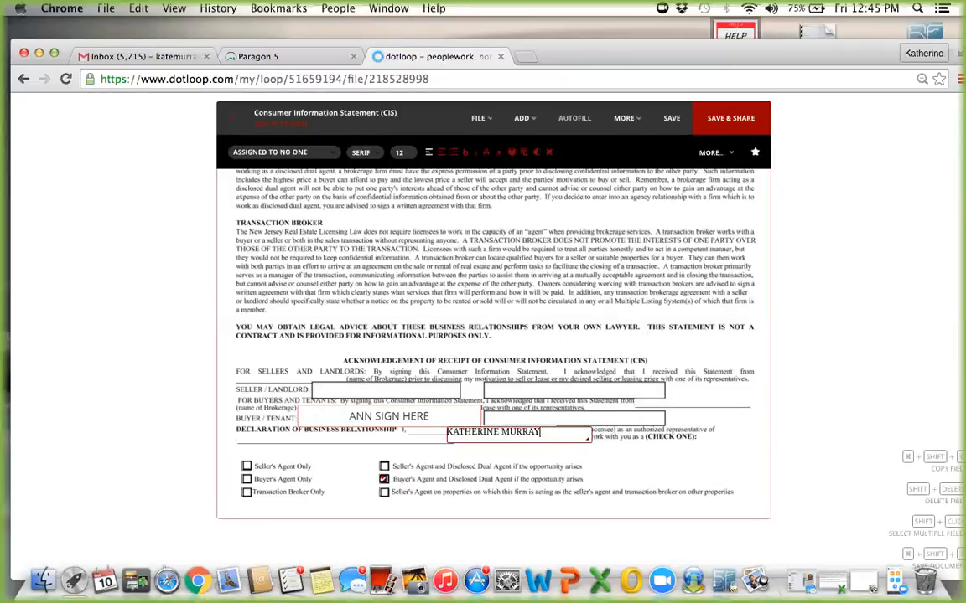
click(625, 495)
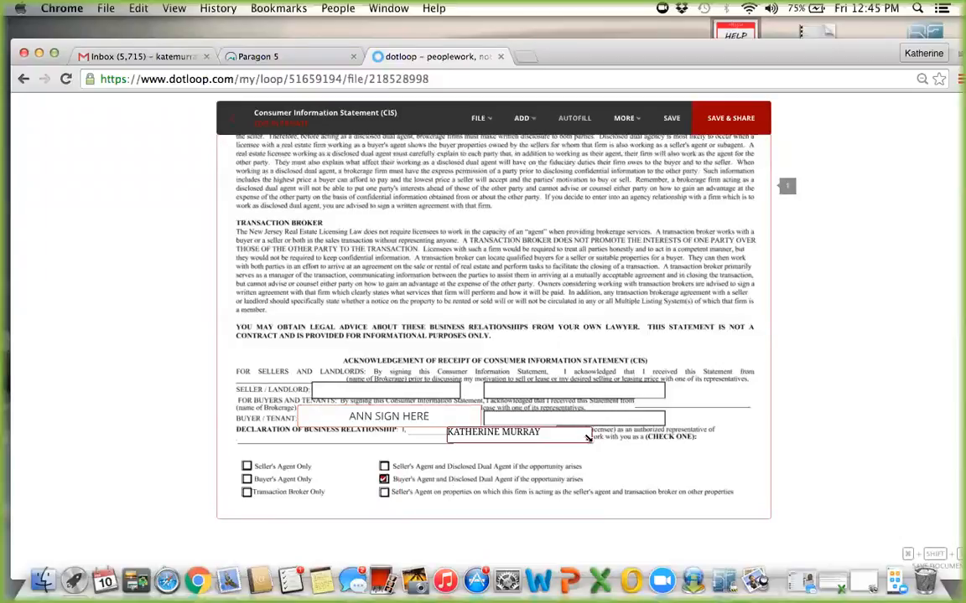
click(554, 434)
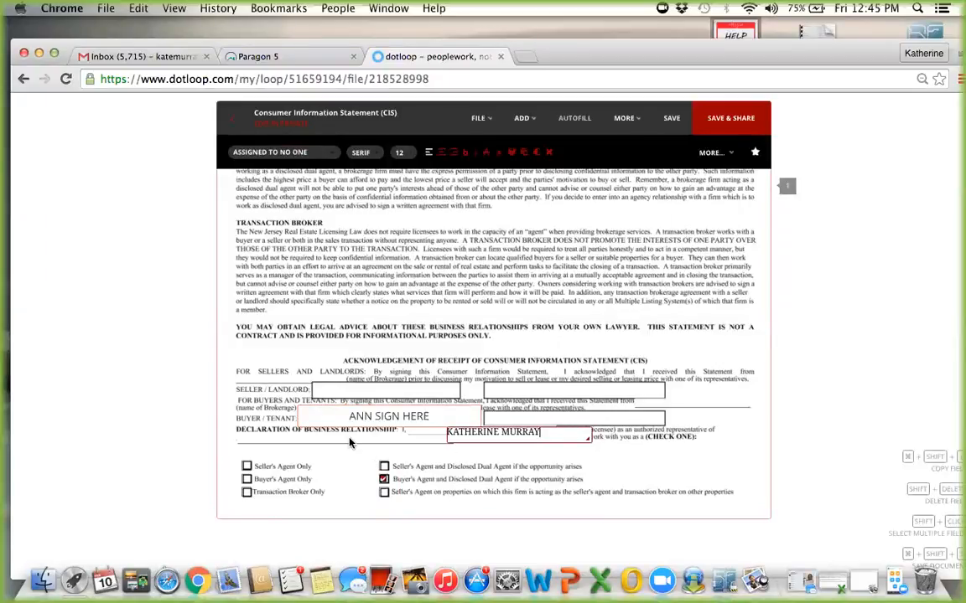
click(313, 393)
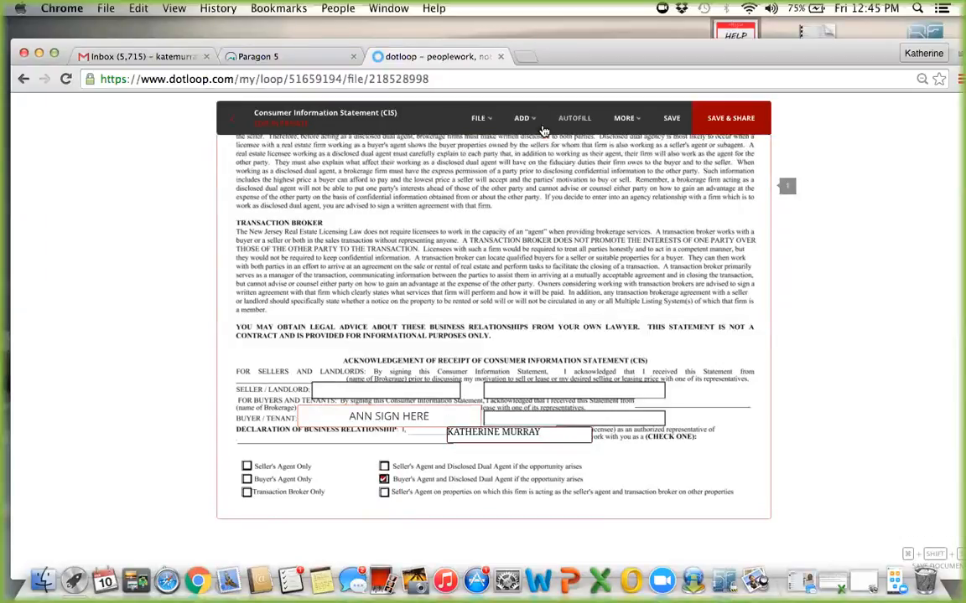
Step: Add a text field reading "KELLER WILLIAMS CITY LIFE" on the CIS declaration's brokerage line, then save the form and return to the loop
click(522, 118)
click(495, 170)
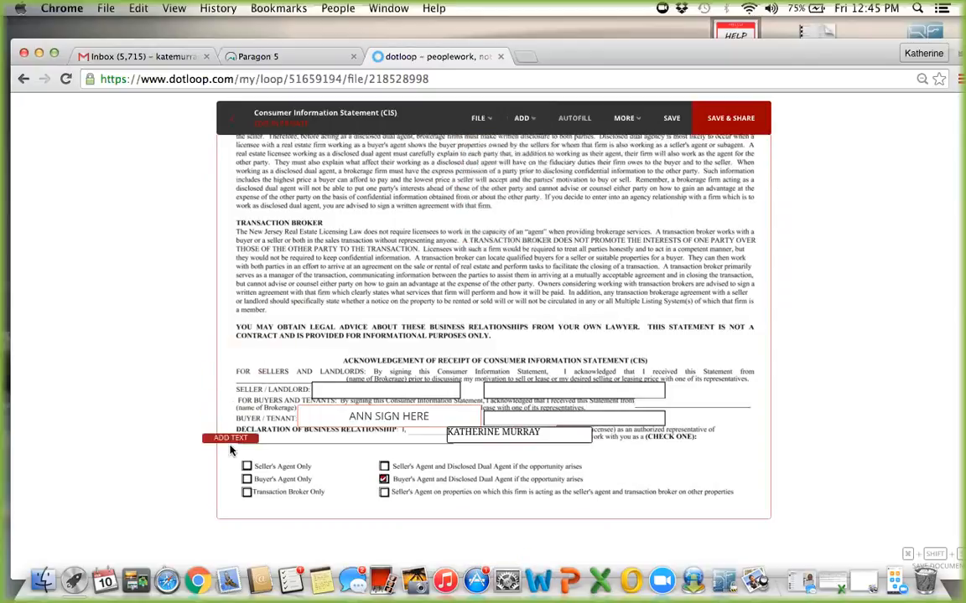
click(272, 450)
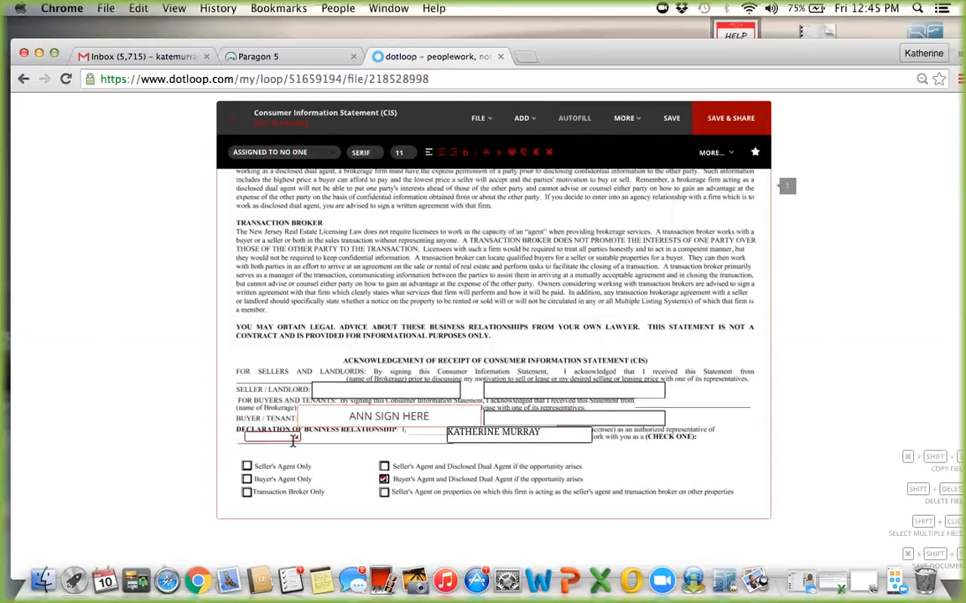
drag(298, 437, 380, 443)
text(KELL)
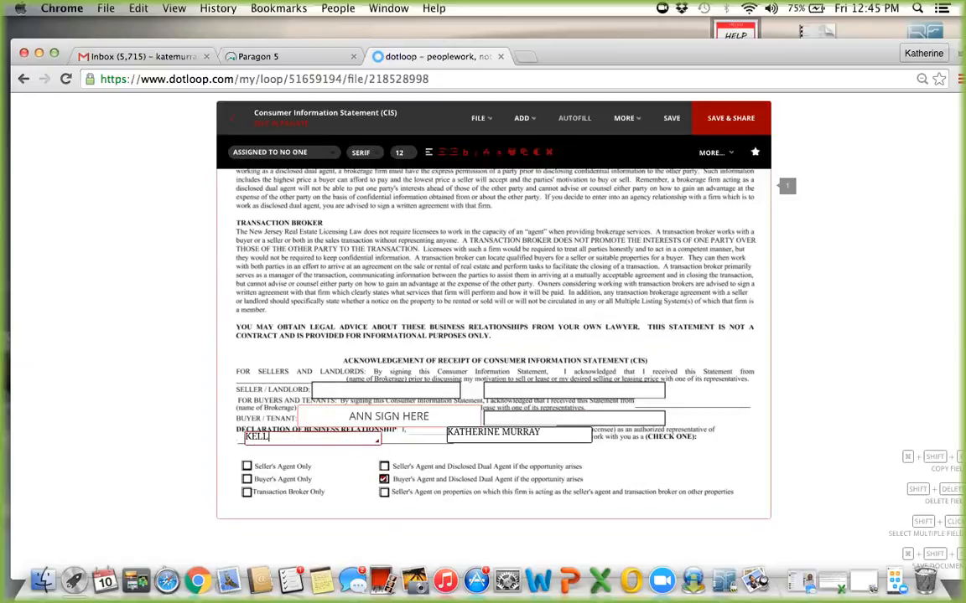
text(ER WILLIAMS CITY LIFE)
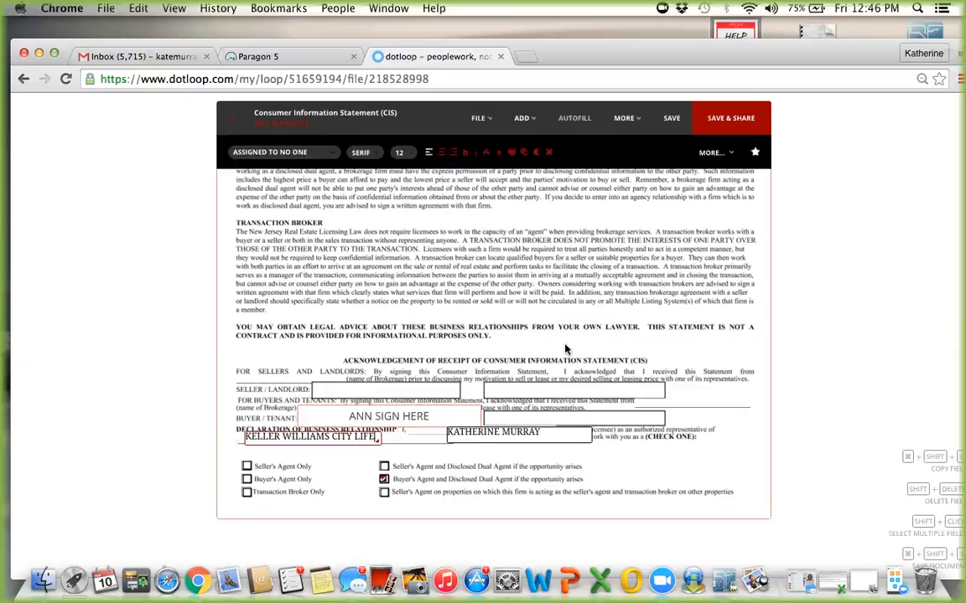
click(671, 120)
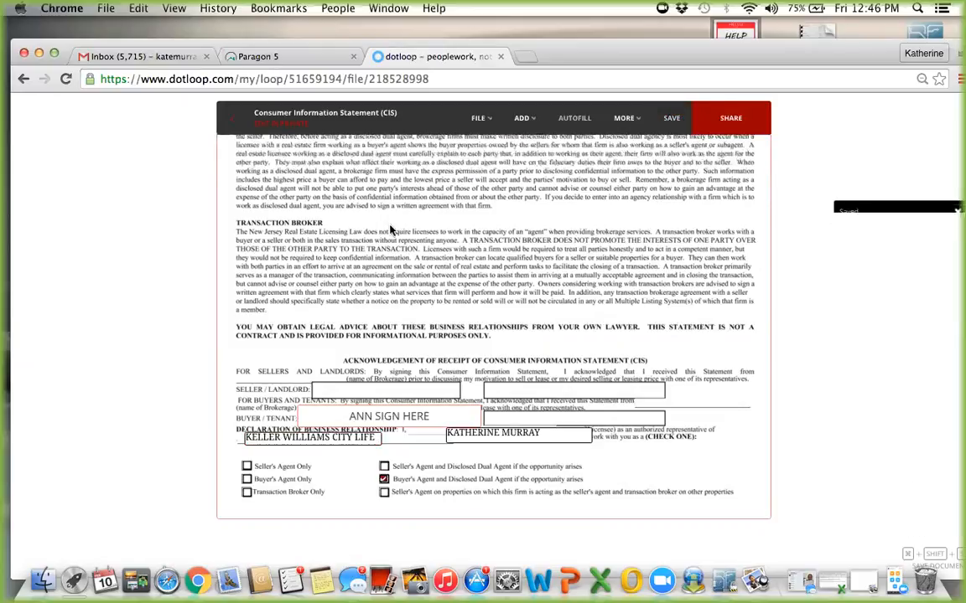
click(238, 124)
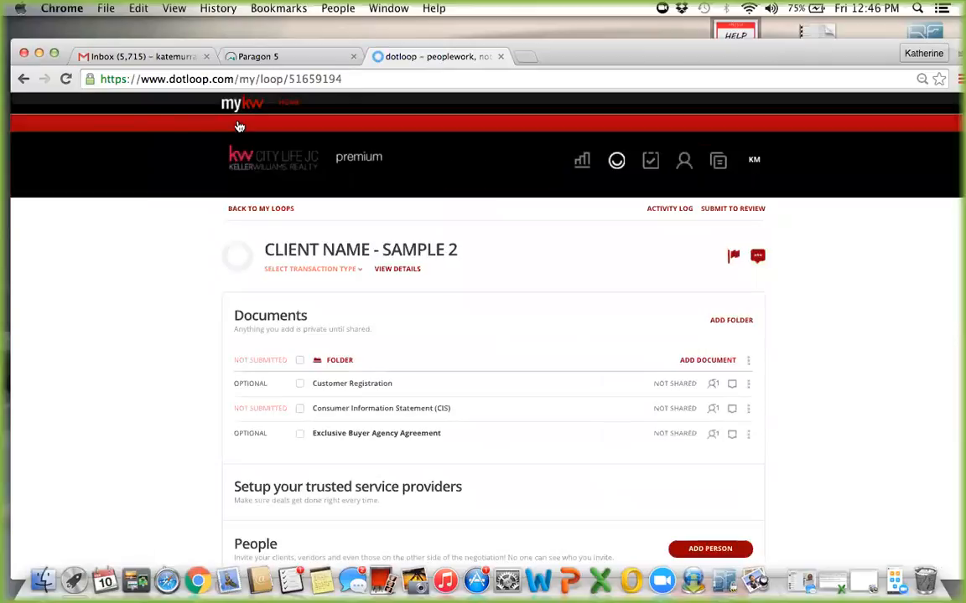
Step: Open the Exclusive Buyer Agency Agreement and autofill it with the buying agent's company name "KELLER WILLIAMS CITY LIFE JC"
click(352, 435)
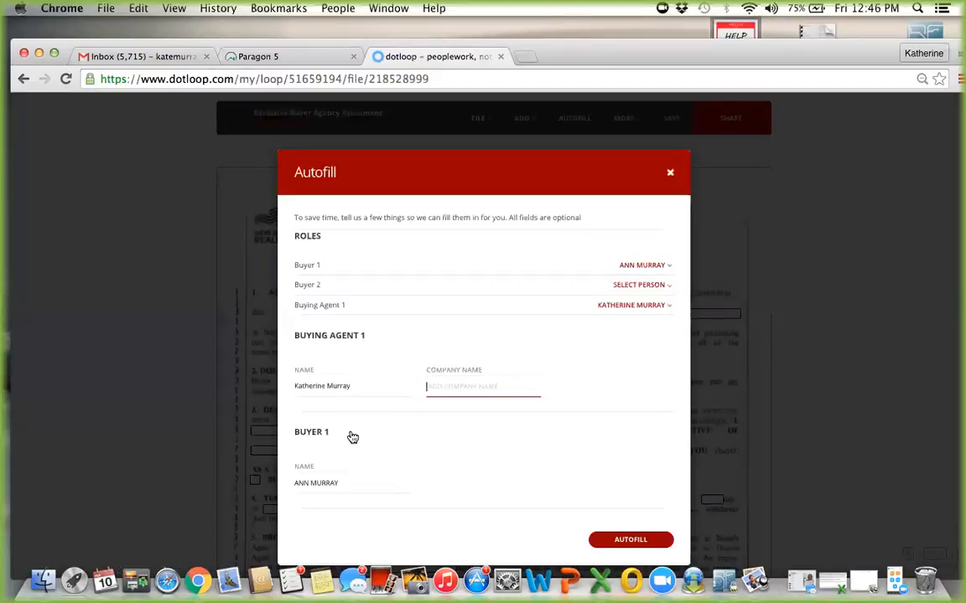
text(KELLER WI)
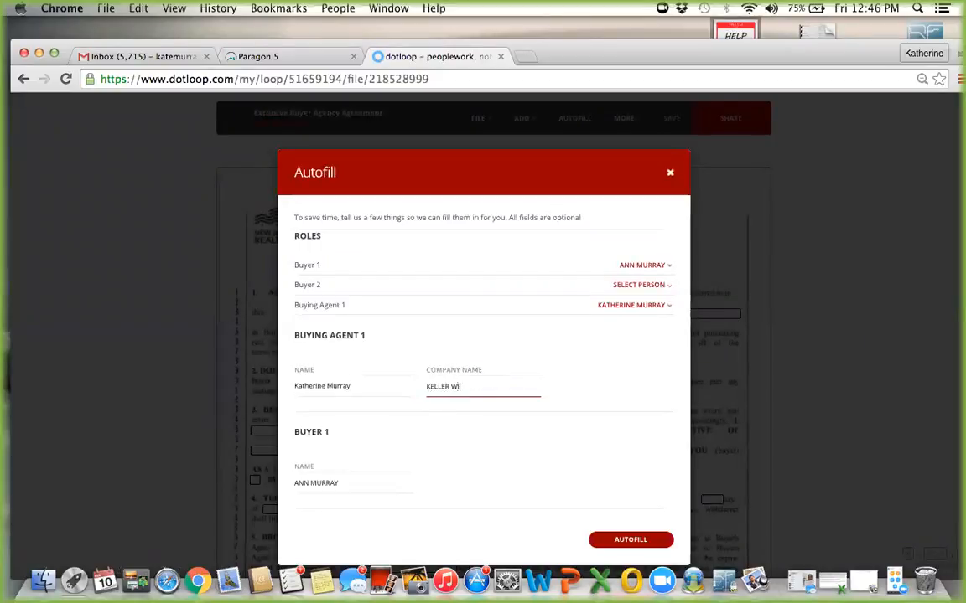
text(LLIAMS)
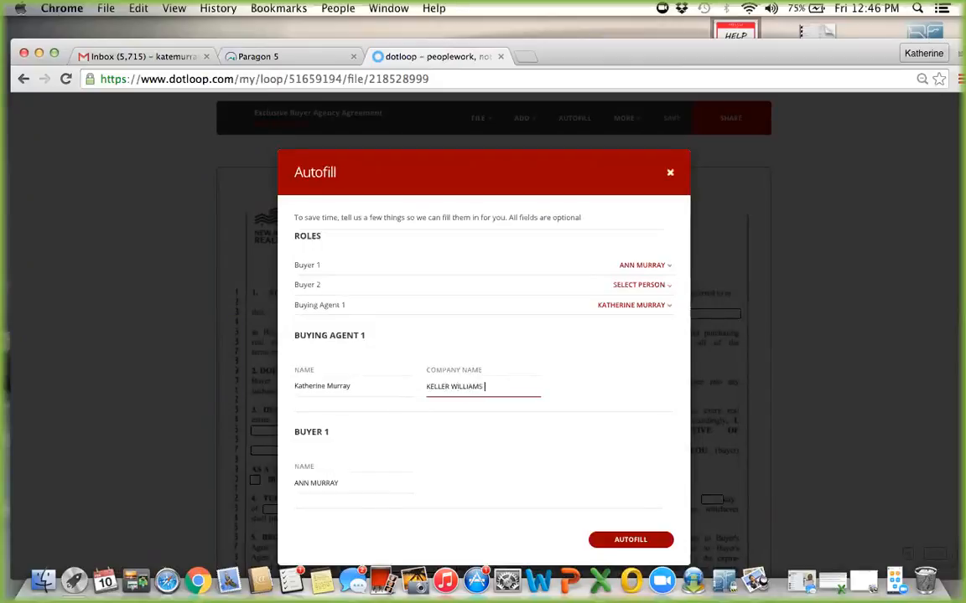
text( CITY LIFE JC)
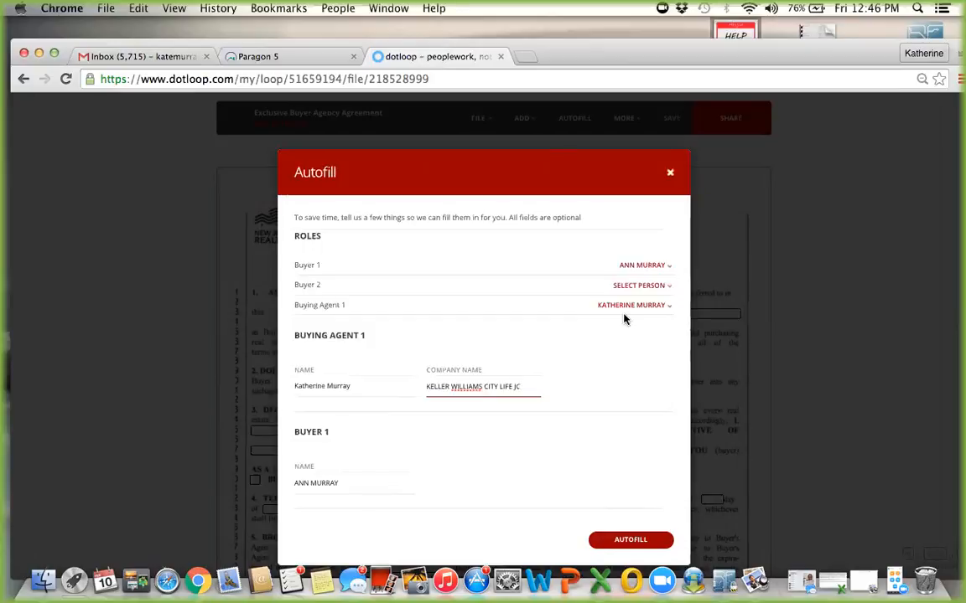
click(641, 543)
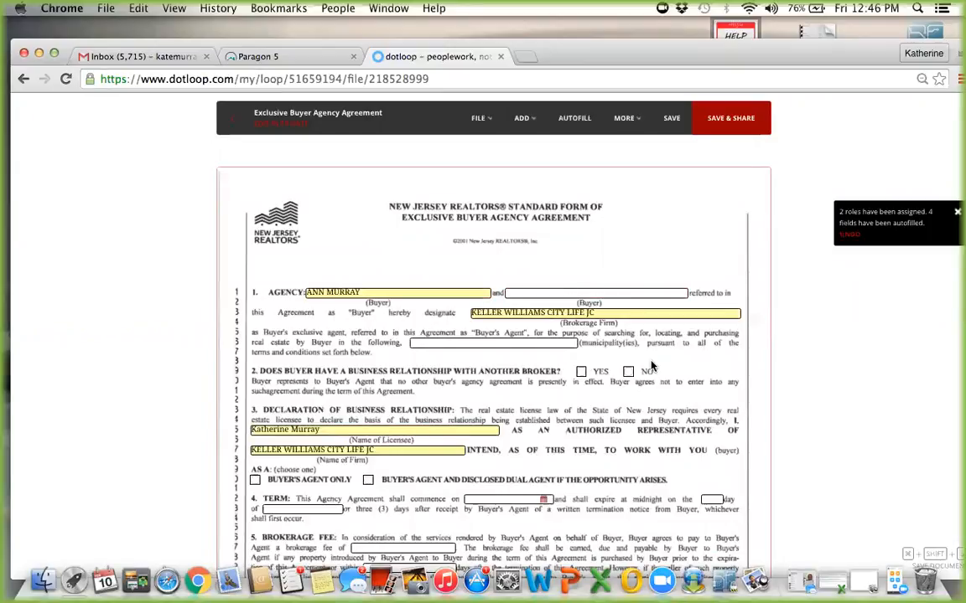
Step: Enter "HUDSON" as the municipality and answer No to the buyer having a business relationship with another broker
click(532, 292)
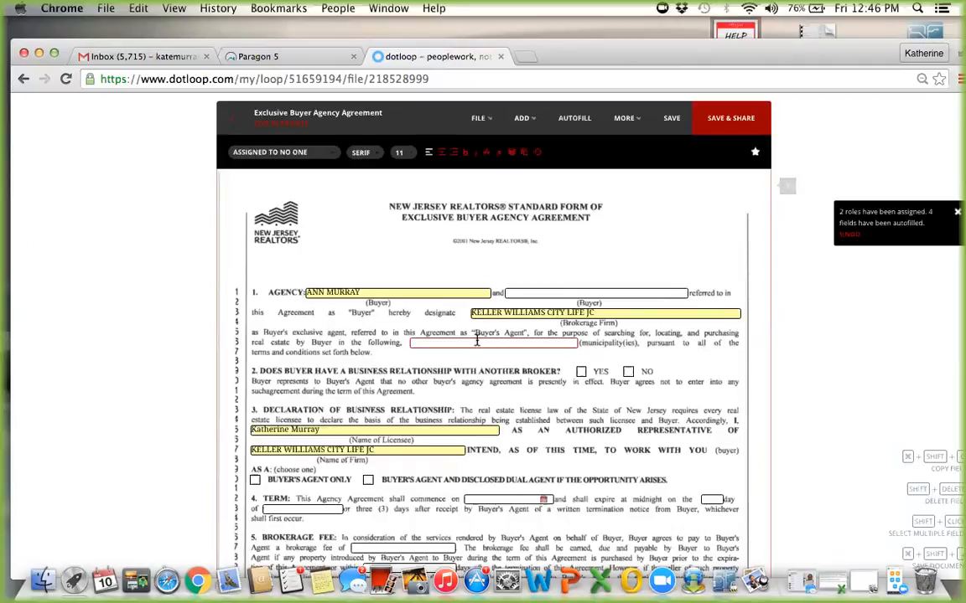
text(HUDSON)
scroll(601, 441, down, 3)
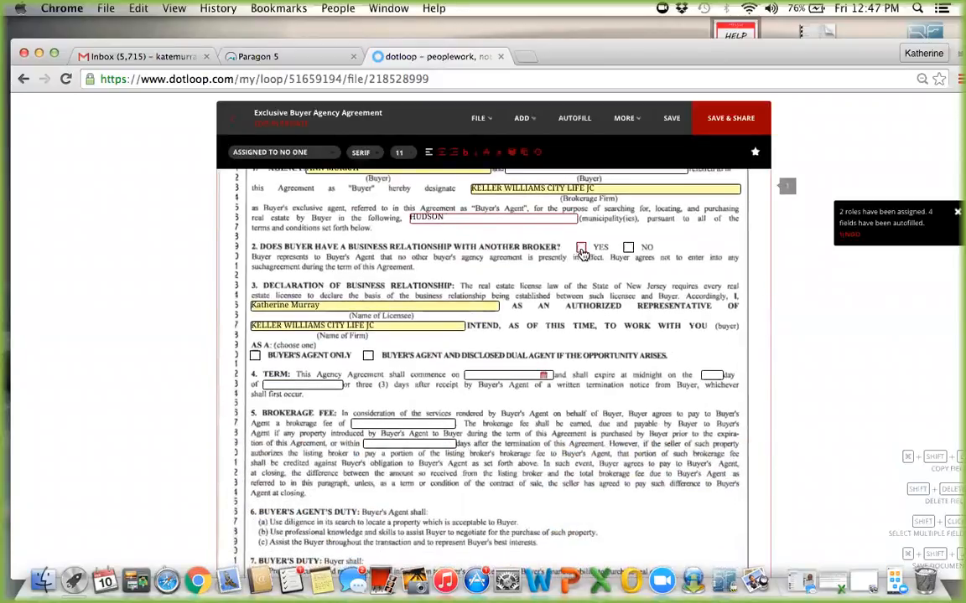
click(629, 248)
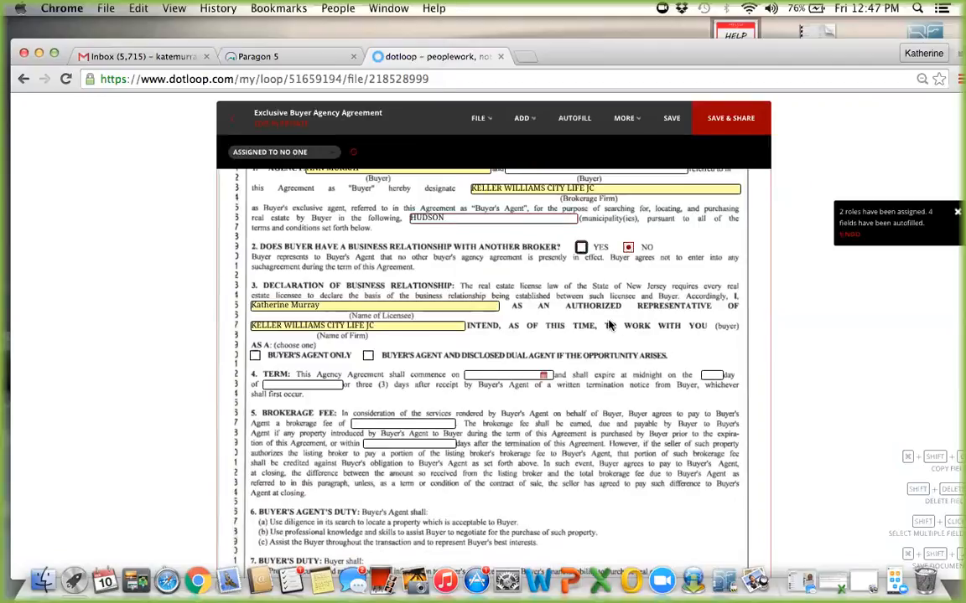
Step: In section 3 of the agreement, choose "Buyer's Agent and Disclosed Dual Agent if the opportunity arises"
scroll(472, 444, down, 1)
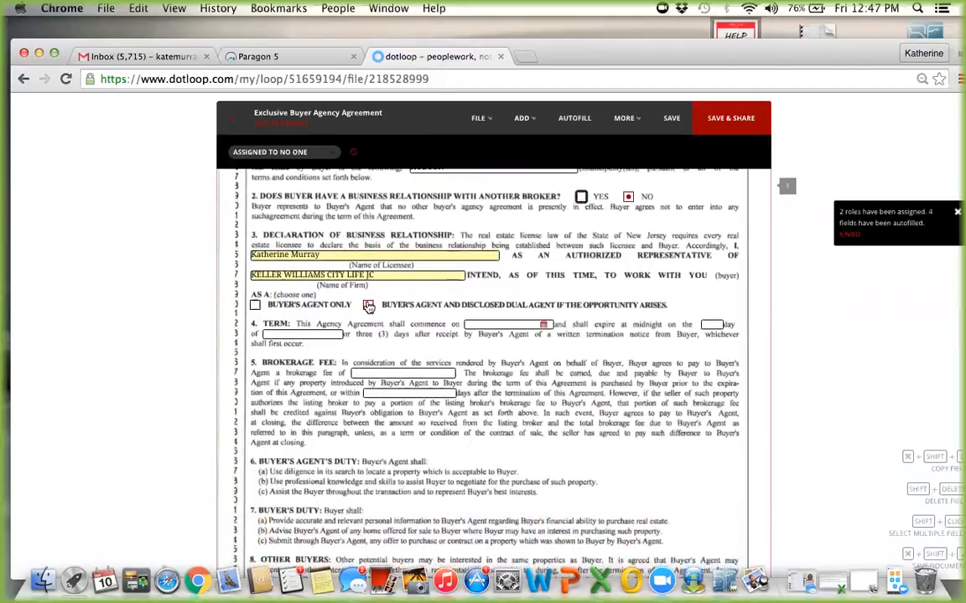
scroll(634, 464, down, 3)
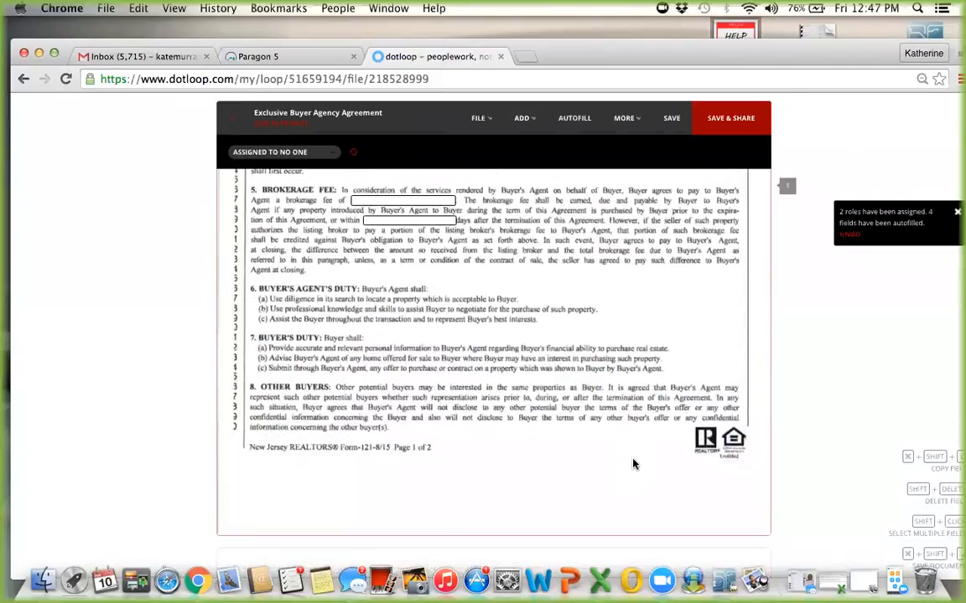
scroll(634, 463, up, 2)
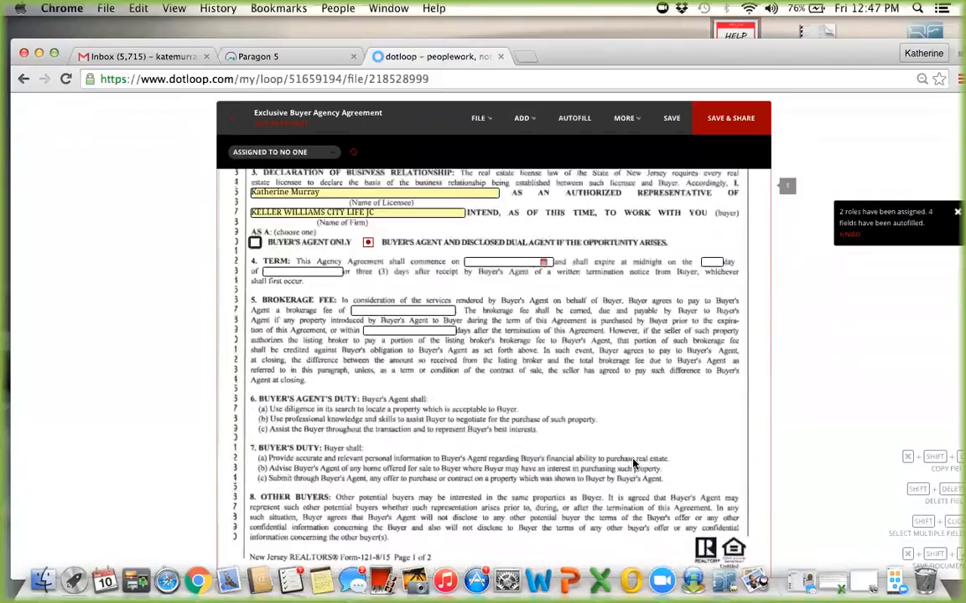
Step: In the Brokerage Fee section, enter "CONTINGENT ON SALE" as the fee and 30 as the days after termination
click(402, 310)
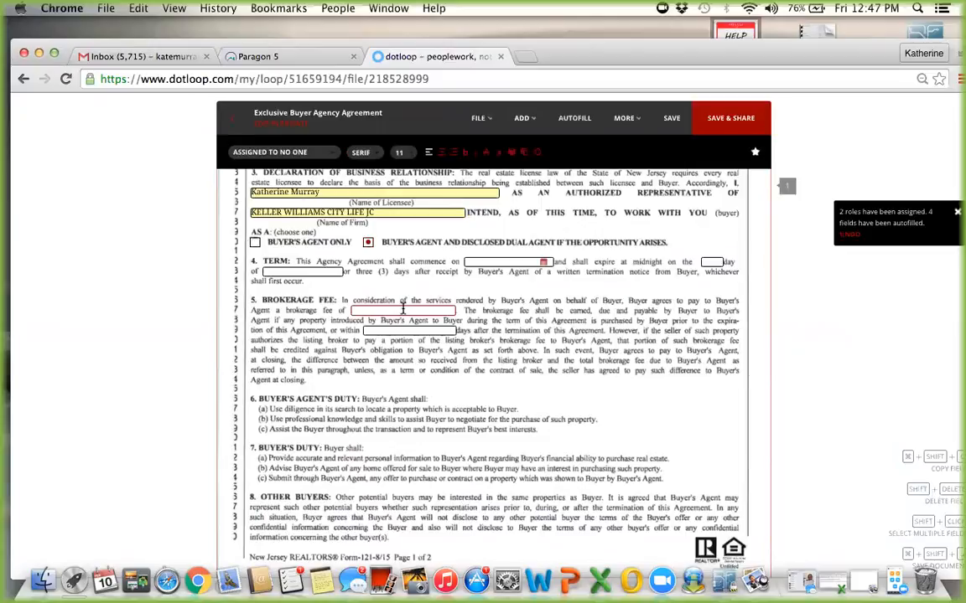
text(CONTINGENT ON SALE)
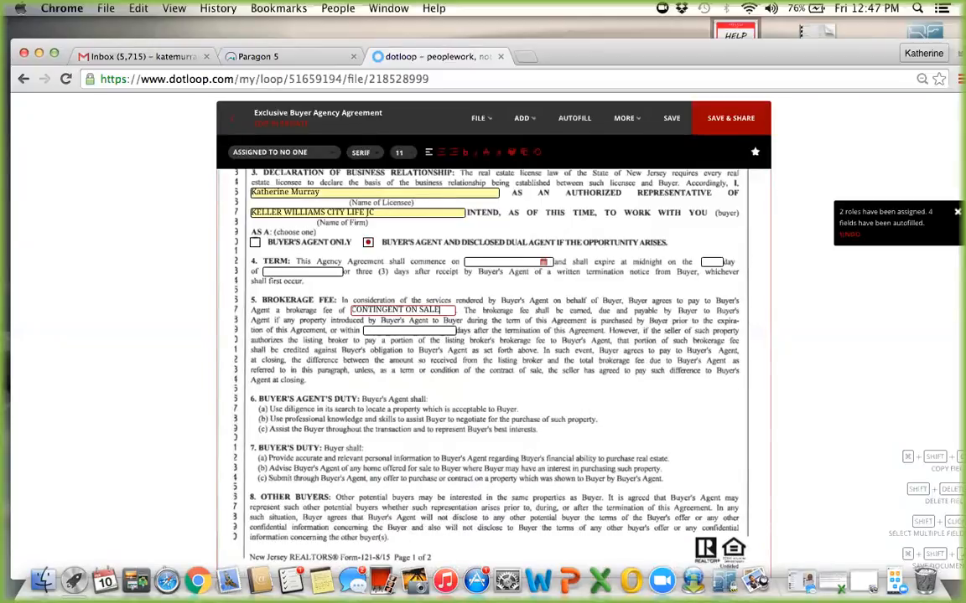
click(430, 329)
text(30)
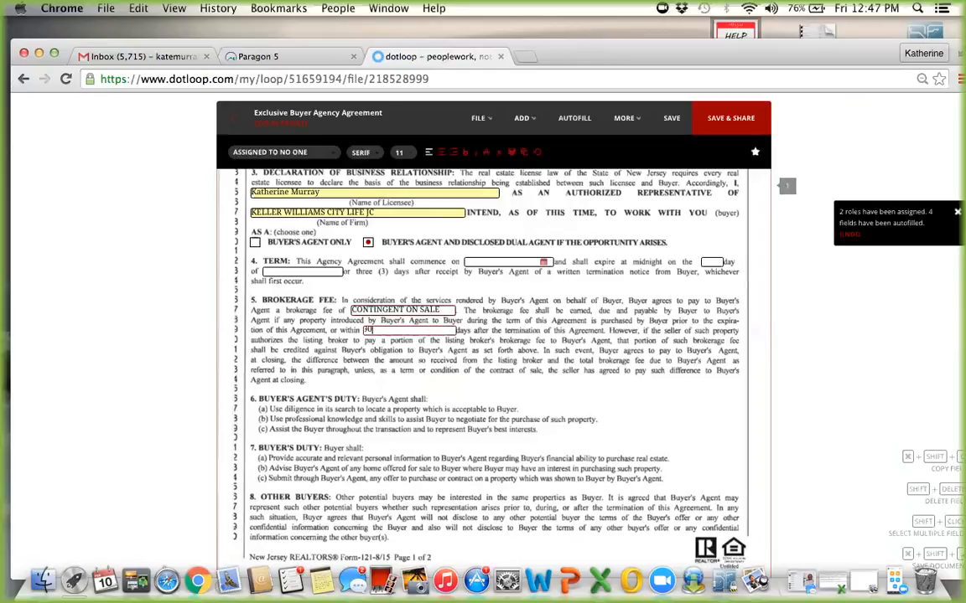
Step: Sign the agreement's Buyer's Agent line with the adopted signature, then save the agreement and return to the loop
scroll(529, 455, down, 5)
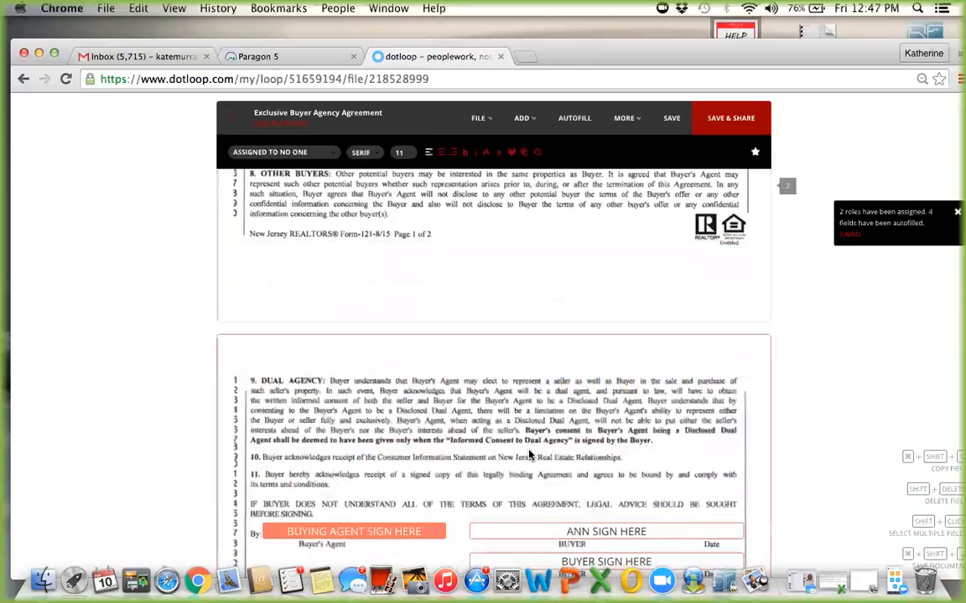
scroll(529, 455, down, 3)
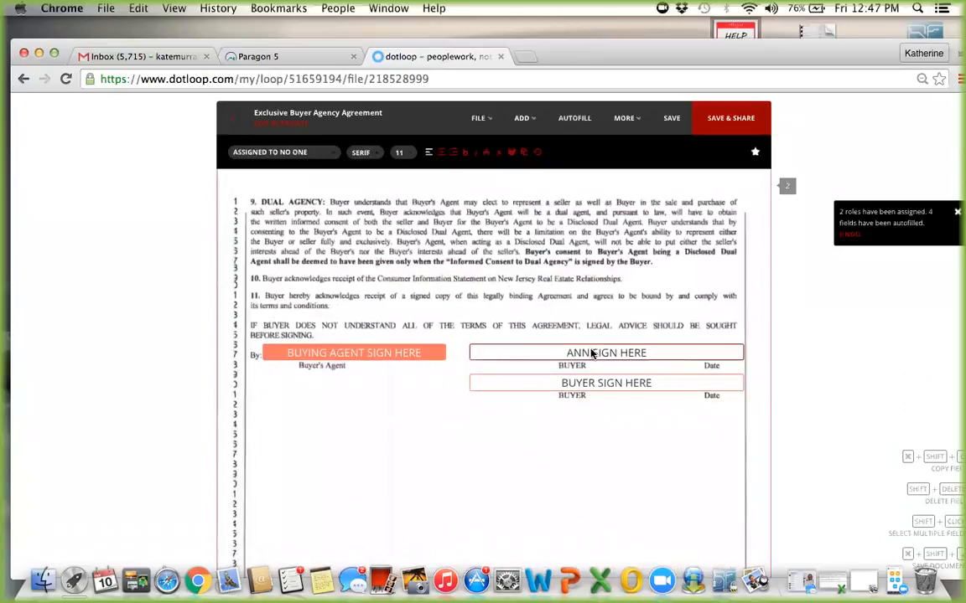
mouse_move(380, 356)
click(371, 383)
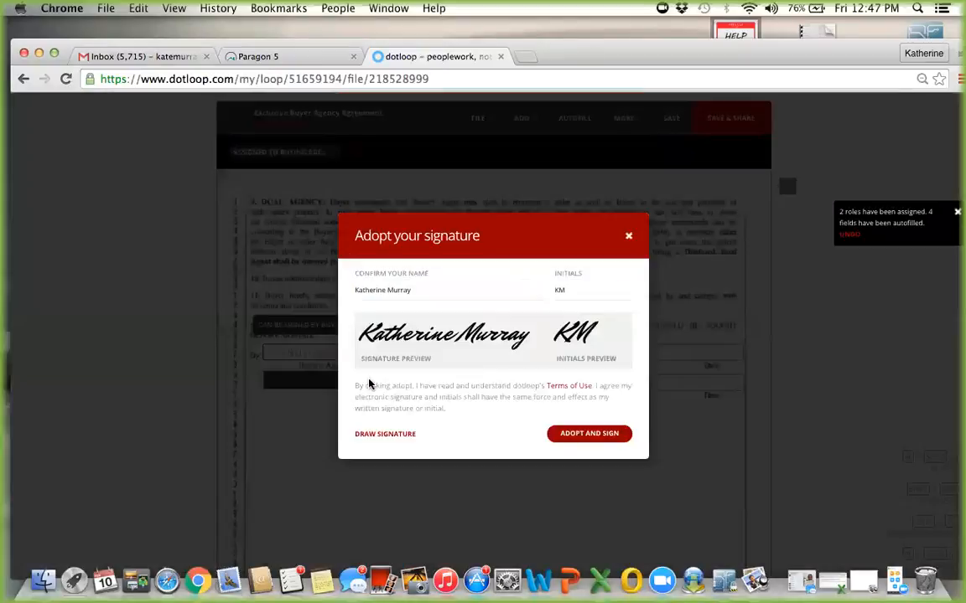
click(586, 433)
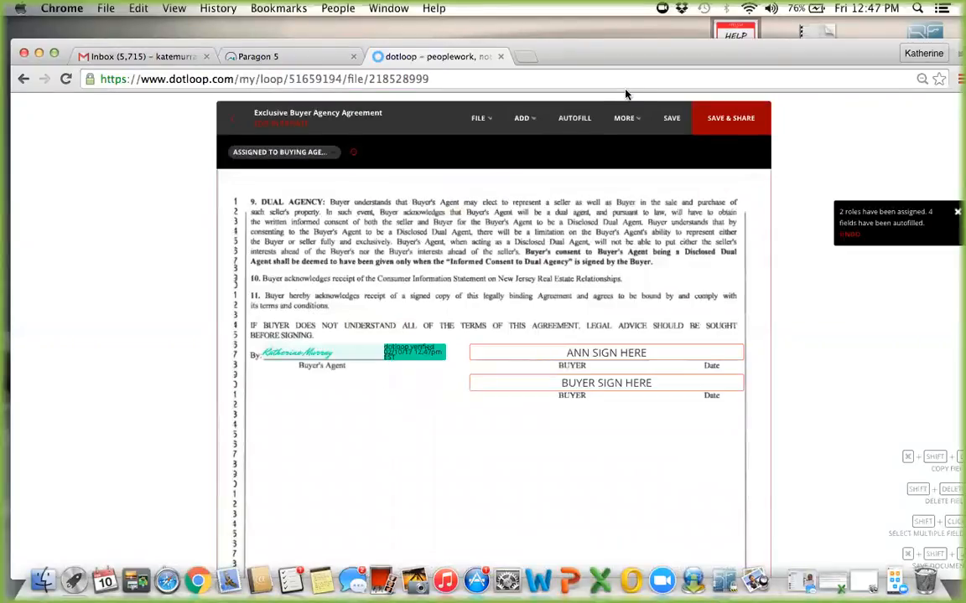
click(670, 121)
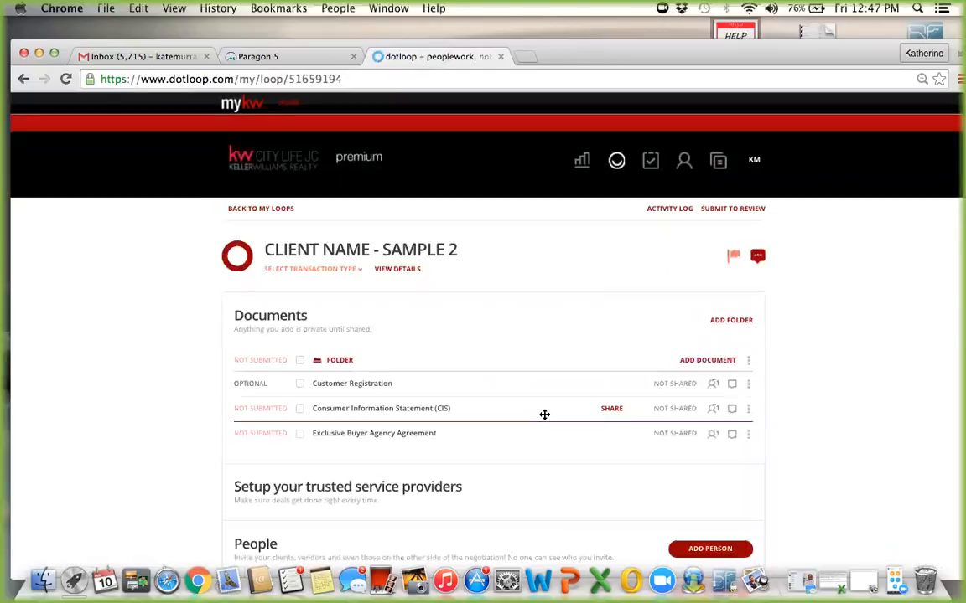
Step: Set up sharing the Consumer Information Statement and Exclusive Buyer Agency Agreement with the buyer, attaching the PDF to the email, but cancel and deselect both documents
scroll(633, 503, down, 2)
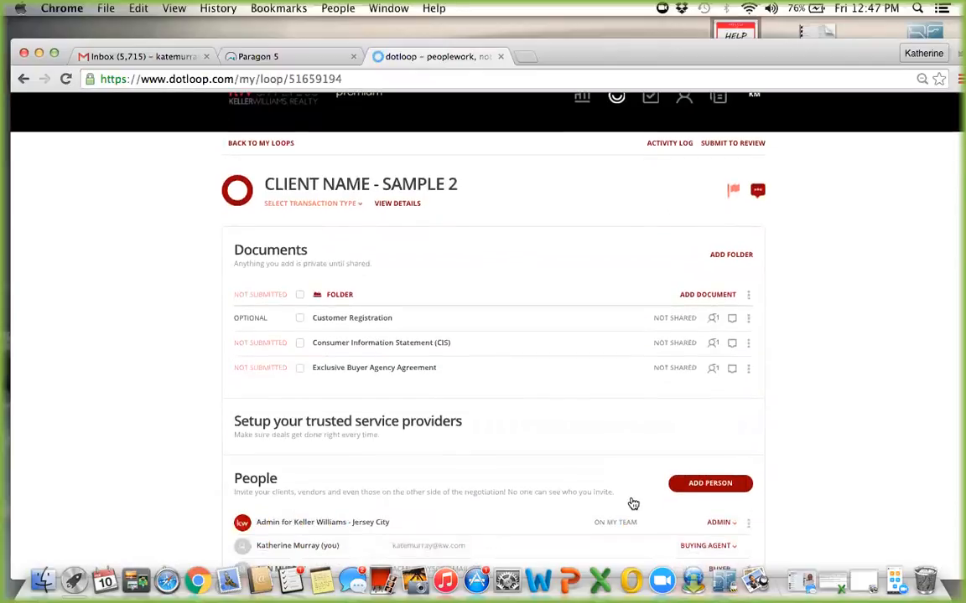
click(300, 344)
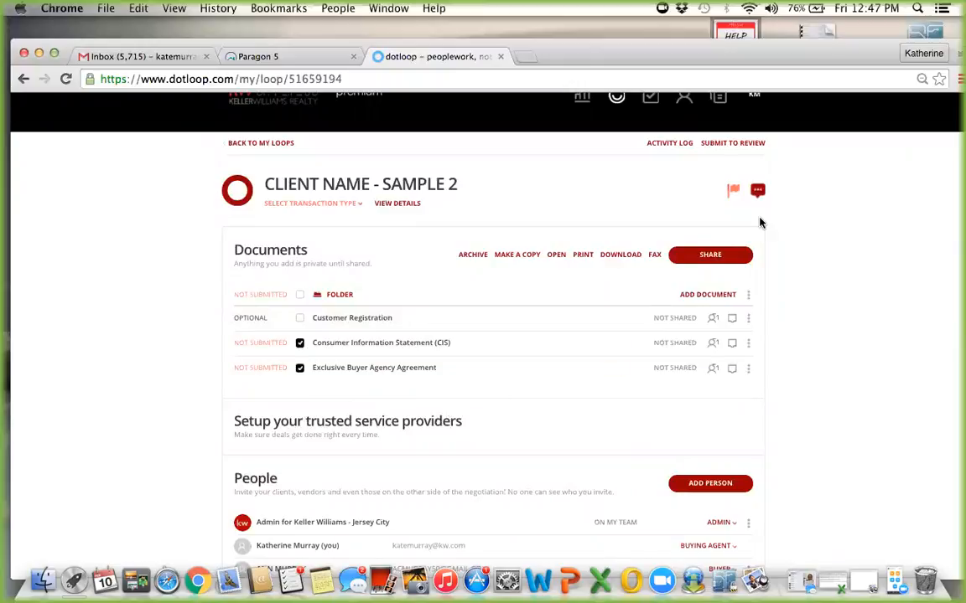
click(701, 263)
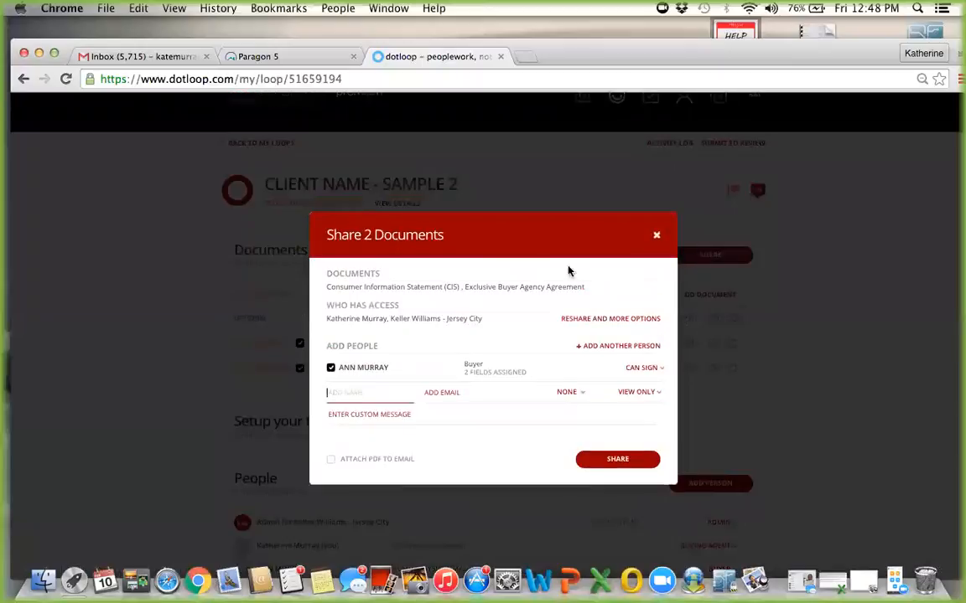
click(332, 461)
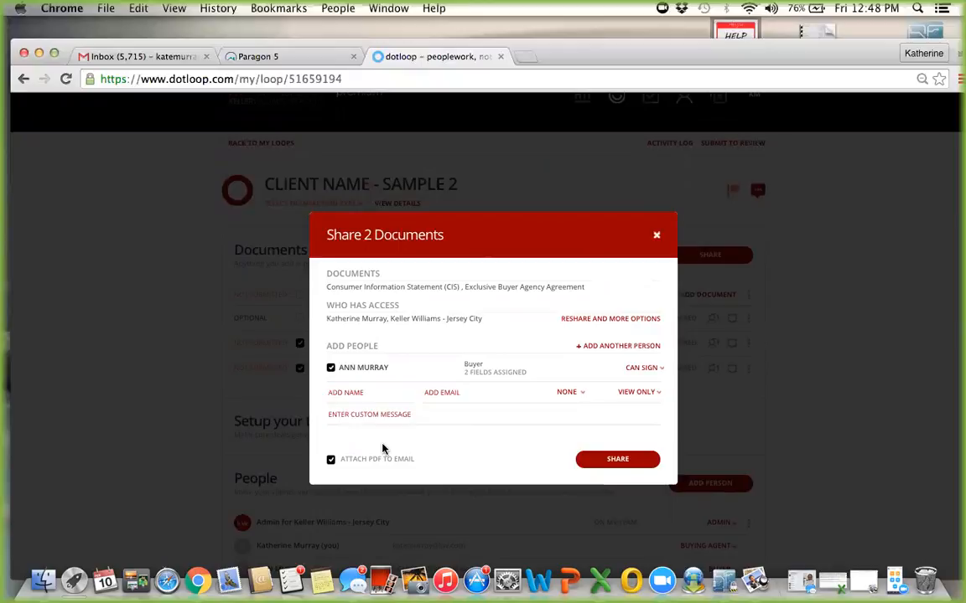
click(397, 416)
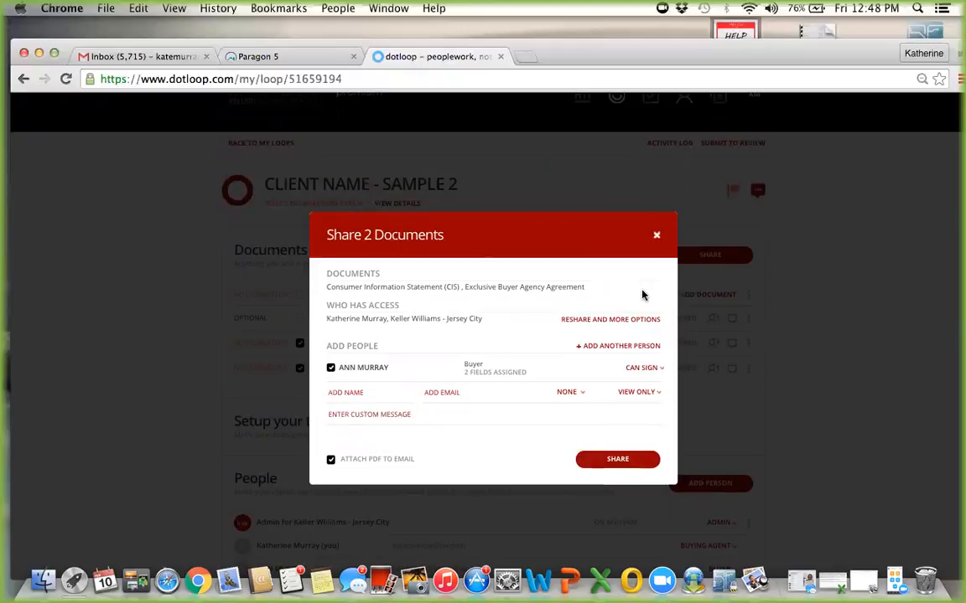
click(657, 236)
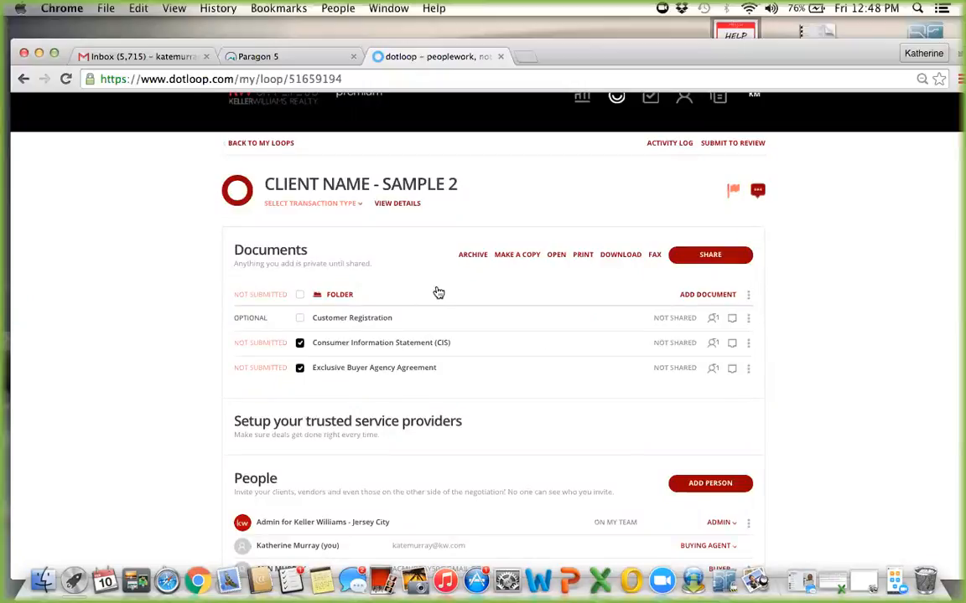
click(300, 342)
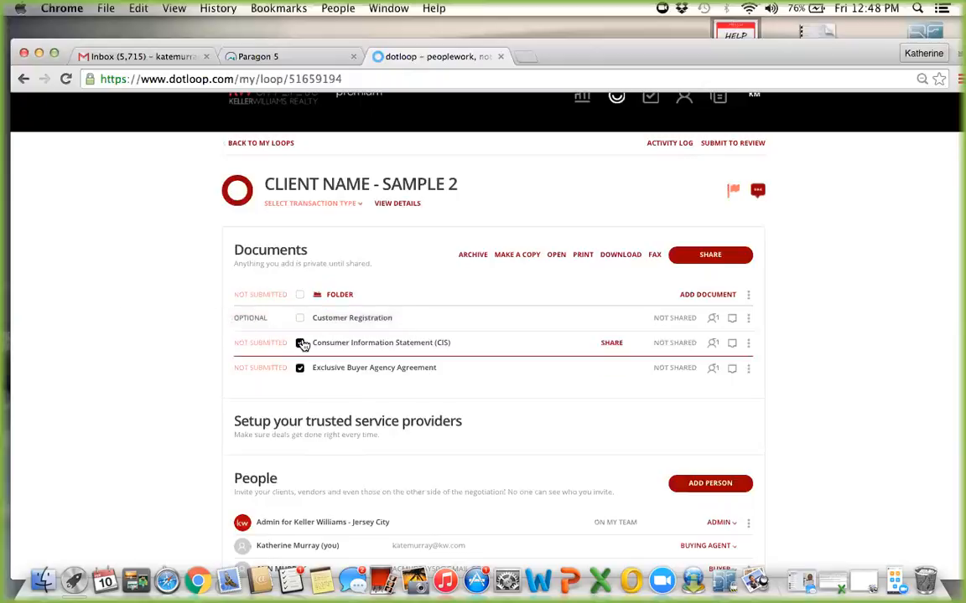
click(300, 369)
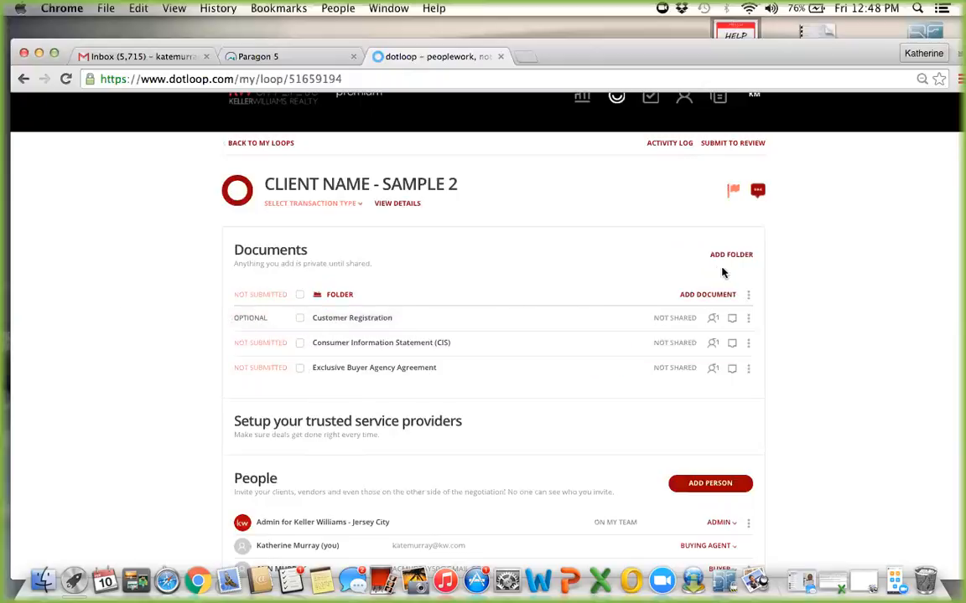
Step: Start adding template documents to the loop's folder and select Contract of Sale Form from the buyer transaction package
scroll(530, 232, up, 2)
scroll(530, 233, down, 2)
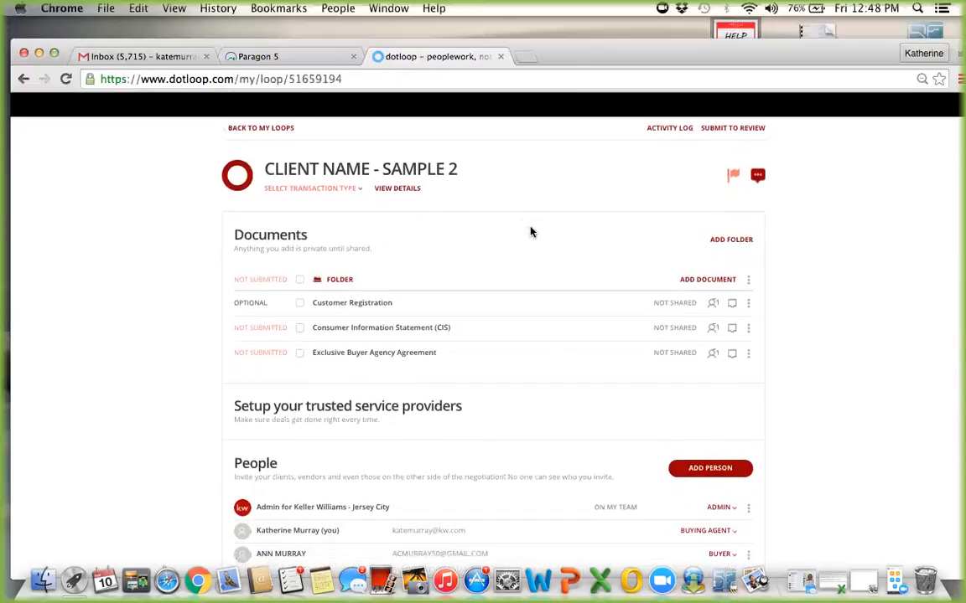
click(715, 281)
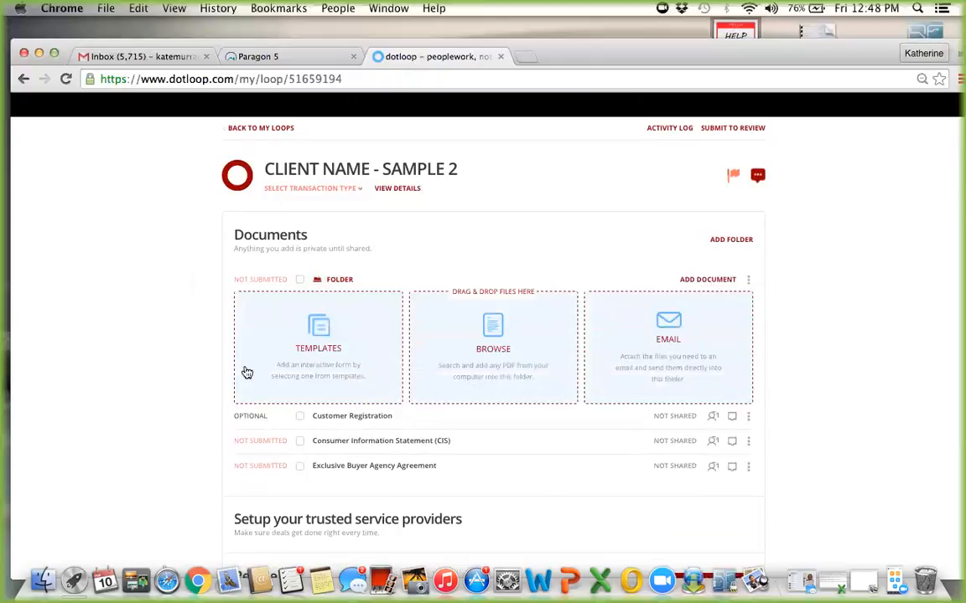
click(309, 328)
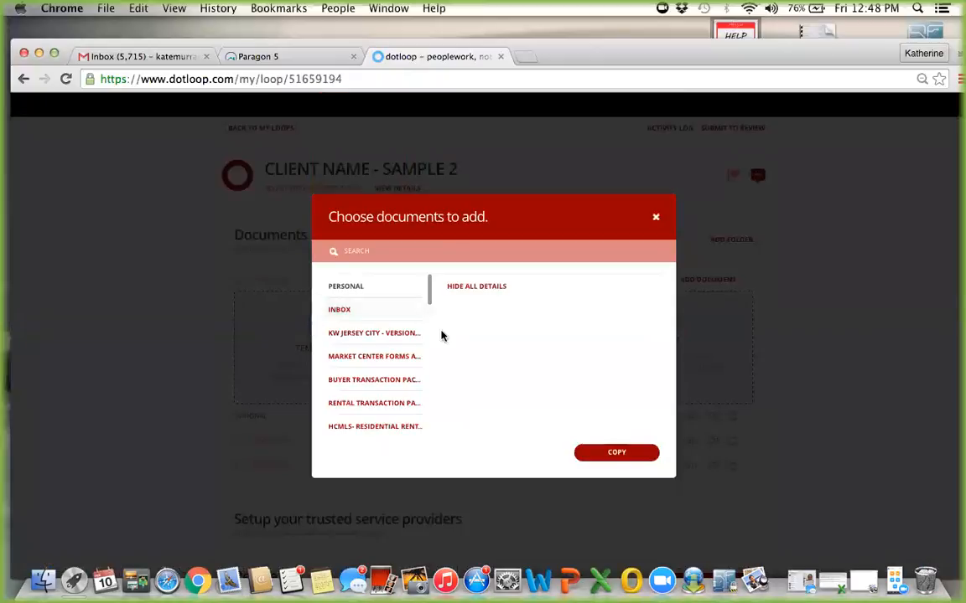
click(371, 380)
scroll(508, 370, down, 5)
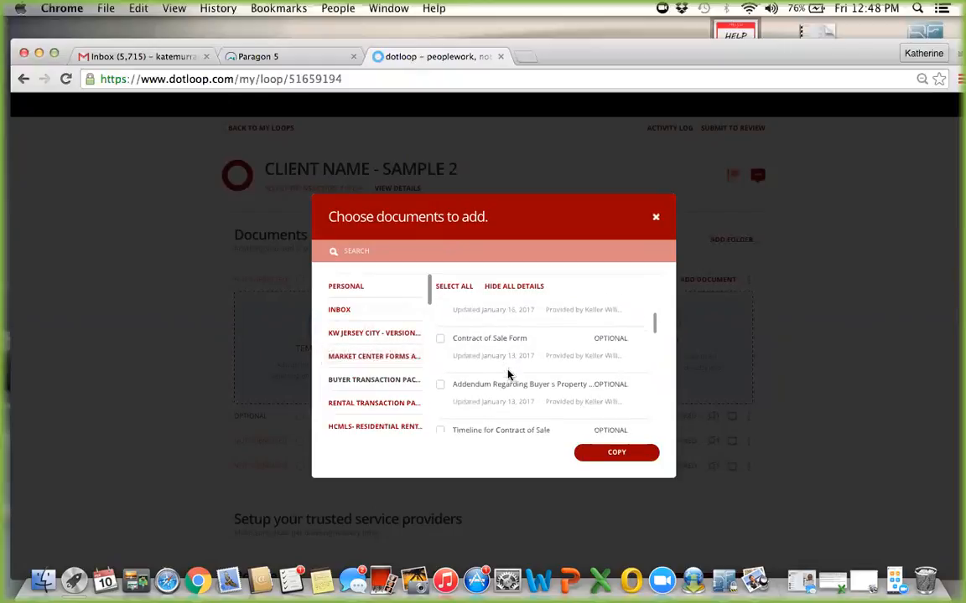
click(441, 337)
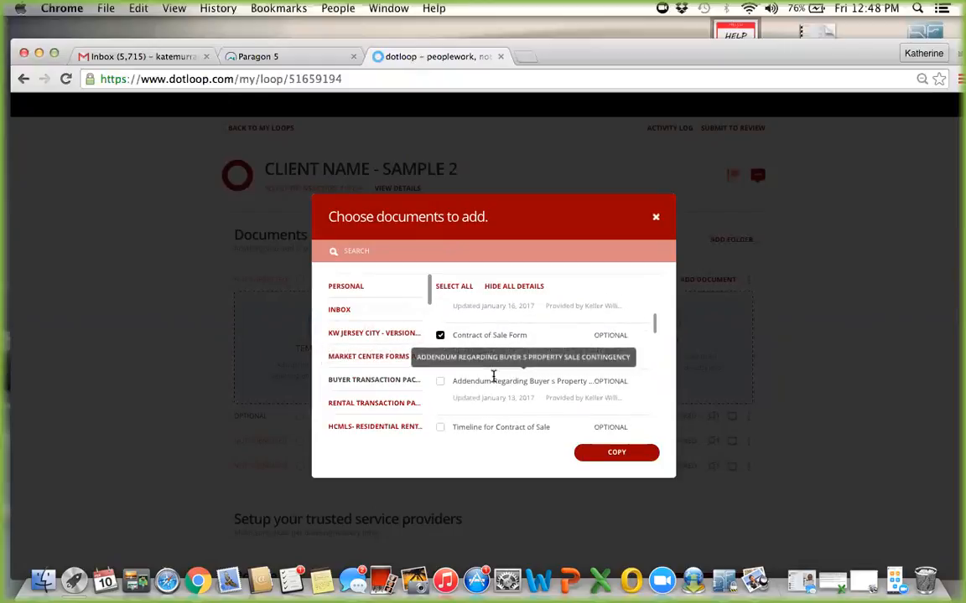
Step: Add Timeline for Contract of Sale to the template selection and copy the selected forms into the loop
scroll(494, 381, down, 3)
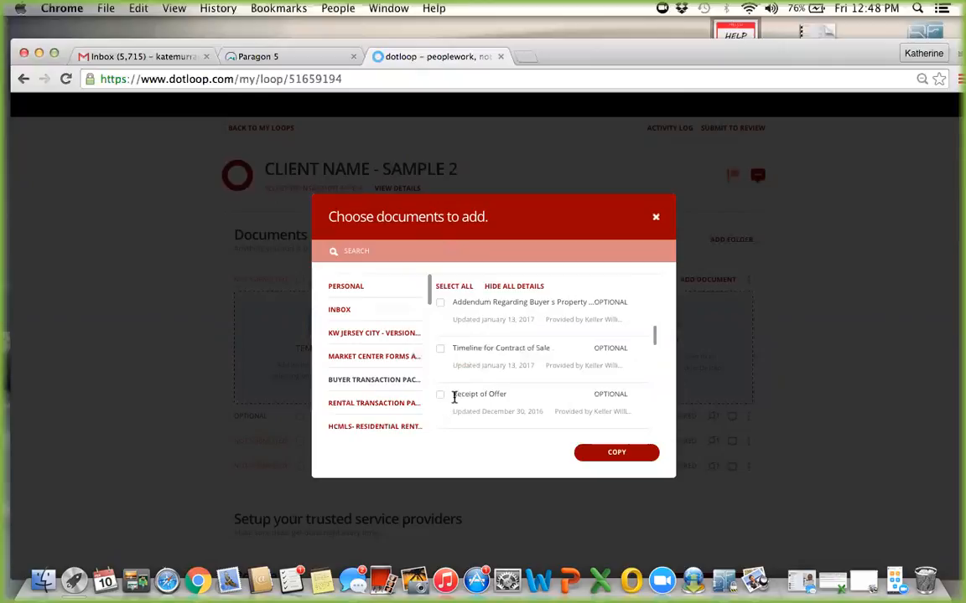
scroll(453, 401, down, 2)
scroll(455, 400, up, 2)
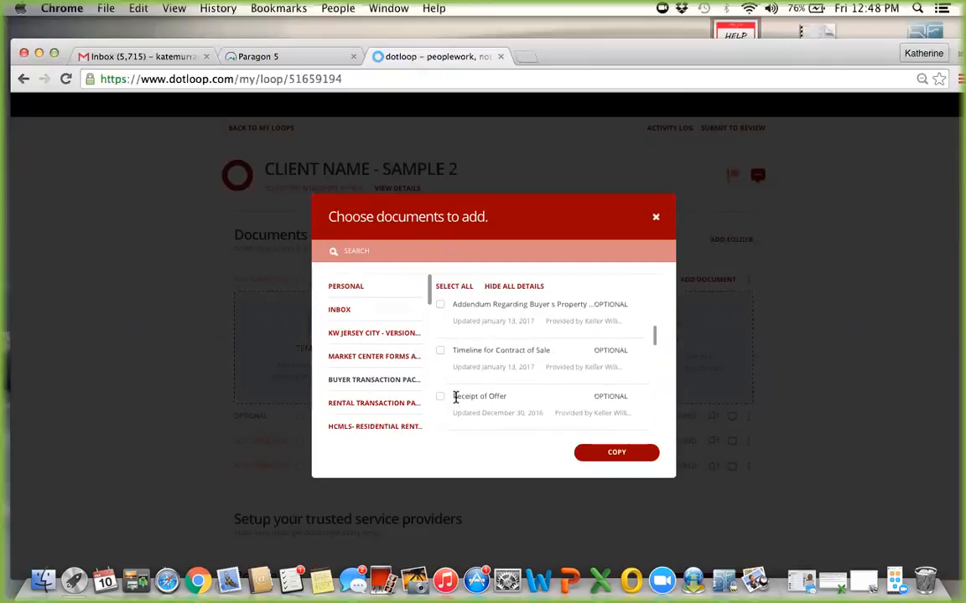
click(440, 350)
scroll(473, 369, down, 3)
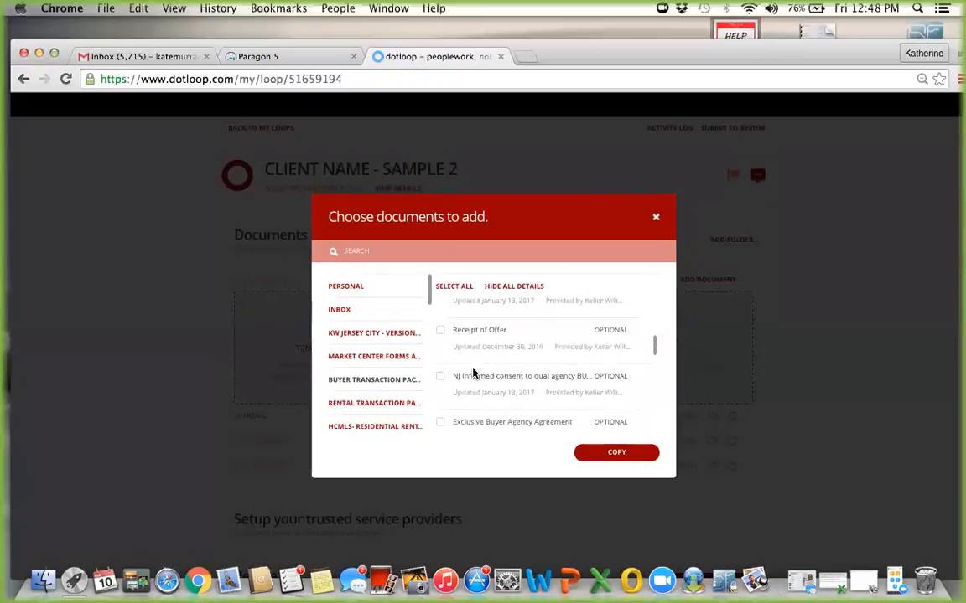
scroll(473, 373, down, 2)
scroll(473, 371, down, 8)
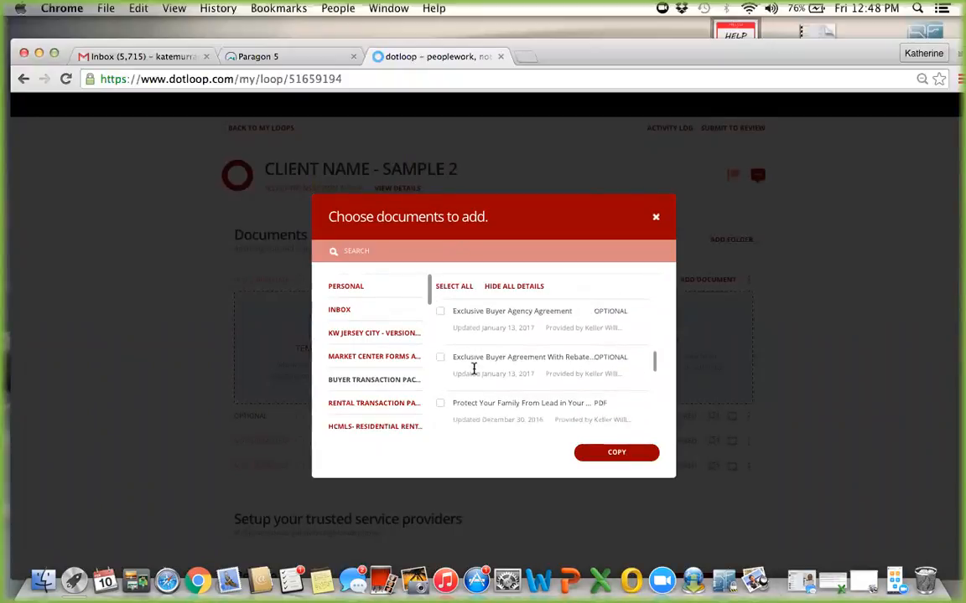
scroll(474, 369, down, 10)
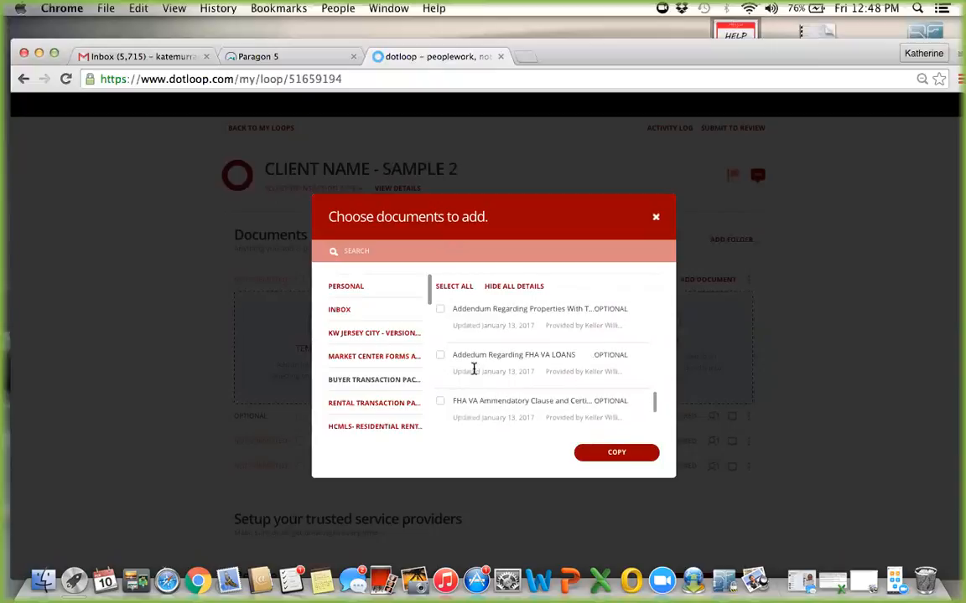
click(357, 332)
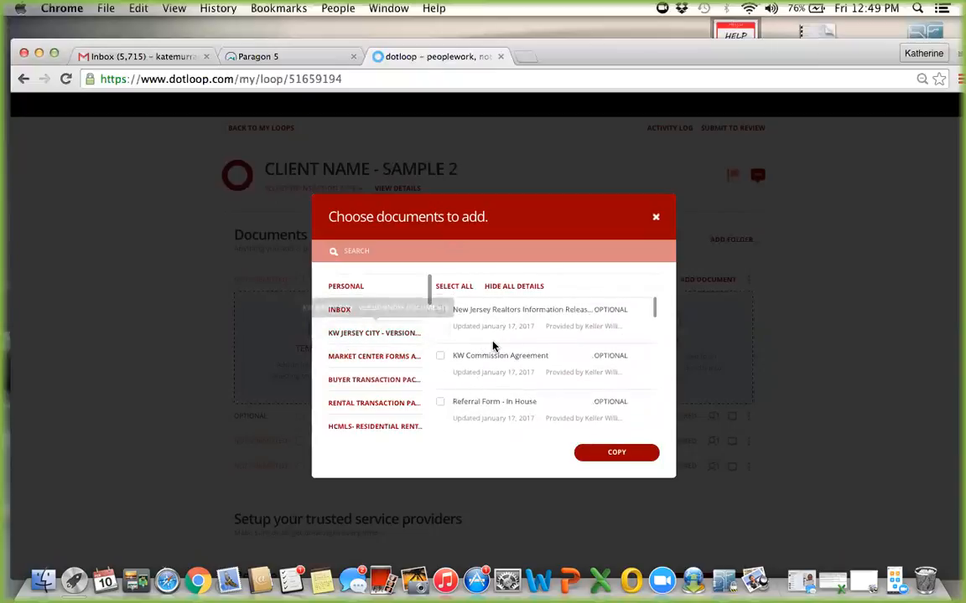
click(617, 453)
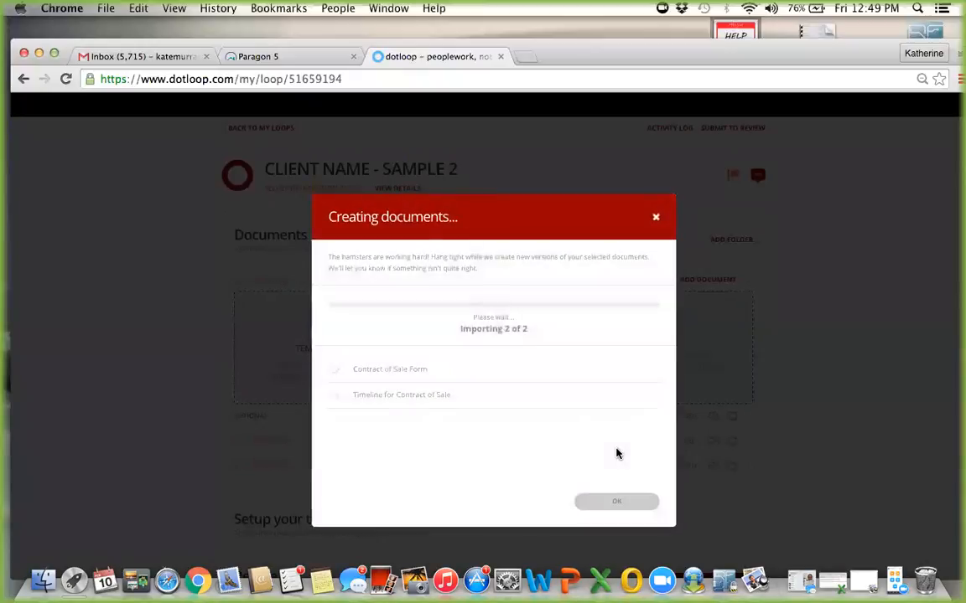
click(618, 500)
Step: Open the Contract of Sale Form and autofill it with the preassigned buyer and buying agent details
scroll(498, 457, down, 4)
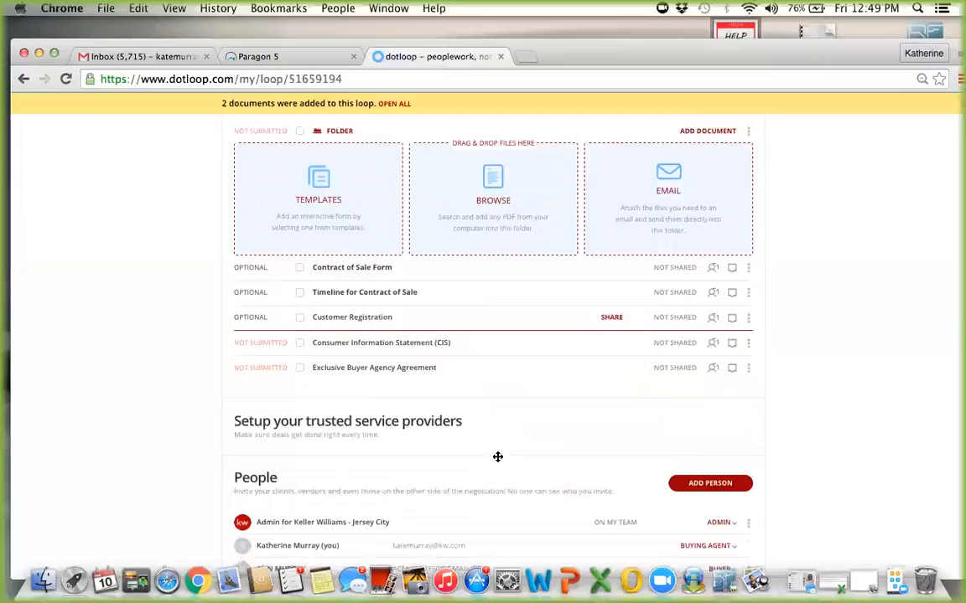
click(360, 267)
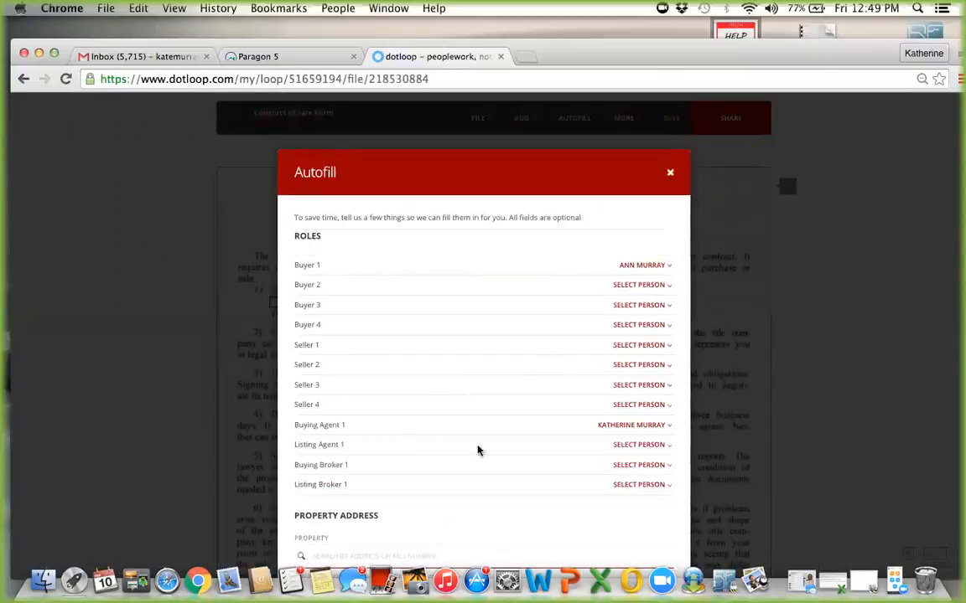
scroll(524, 461, down, 5)
scroll(524, 463, down, 5)
scroll(525, 461, up, 5)
scroll(525, 461, down, 4)
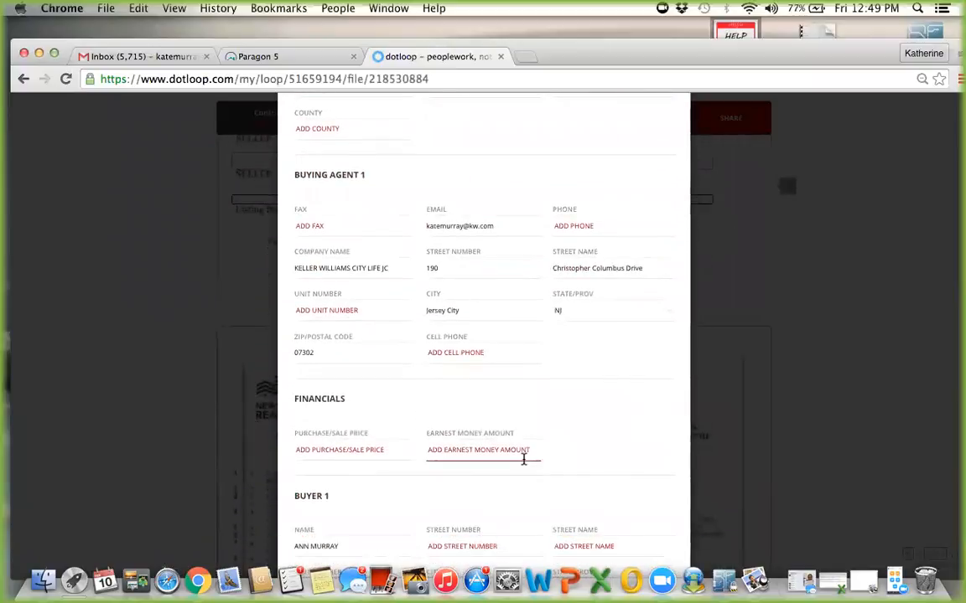
scroll(524, 463, down, 5)
scroll(524, 463, up, 8)
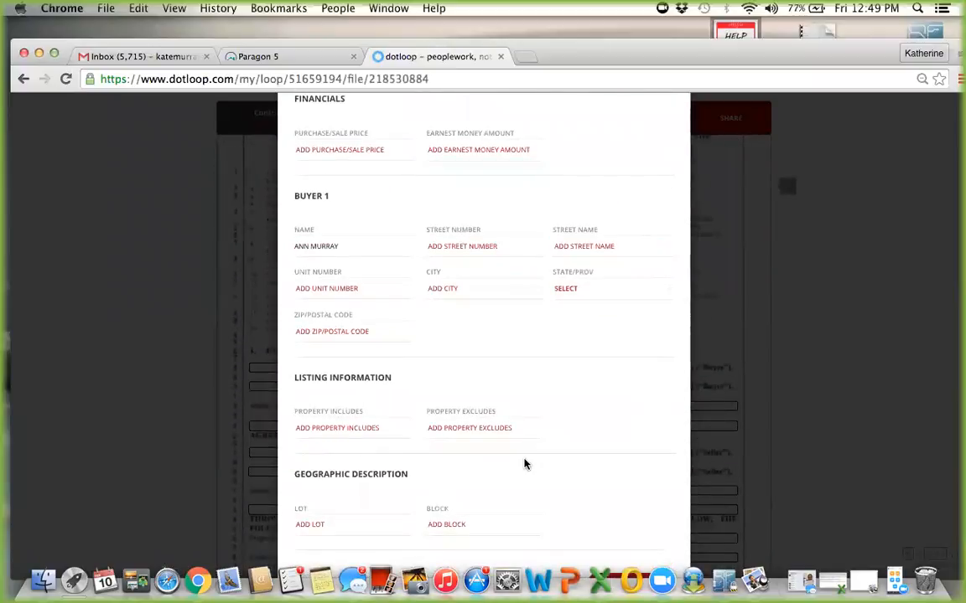
scroll(524, 463, down, 2)
scroll(524, 463, down, 2)
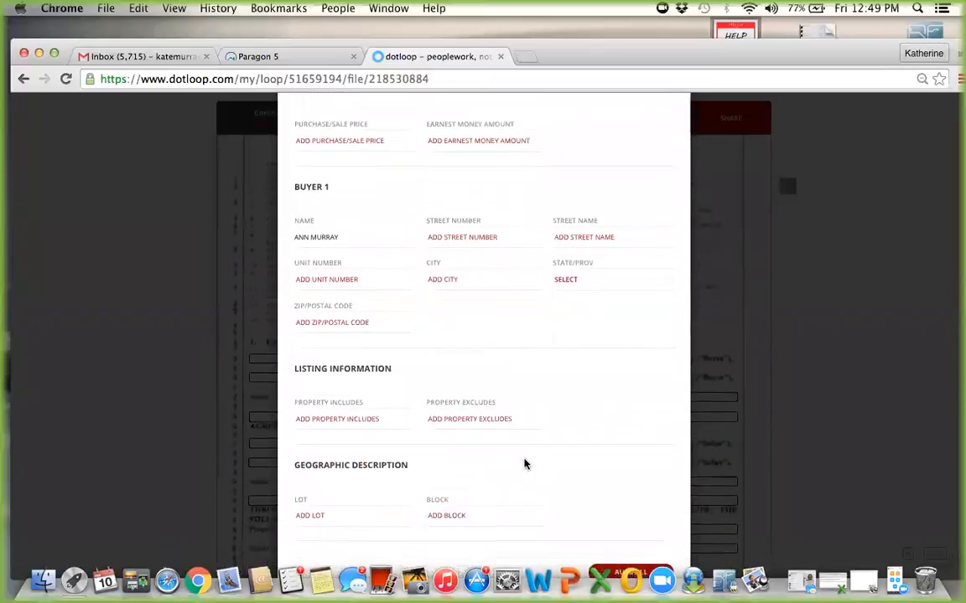
scroll(524, 463, down, 2)
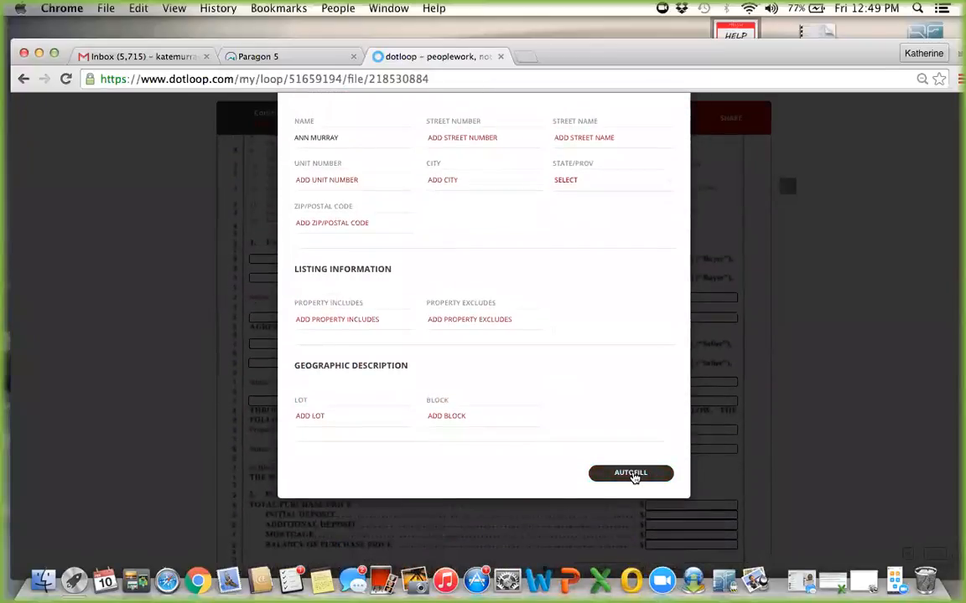
click(632, 474)
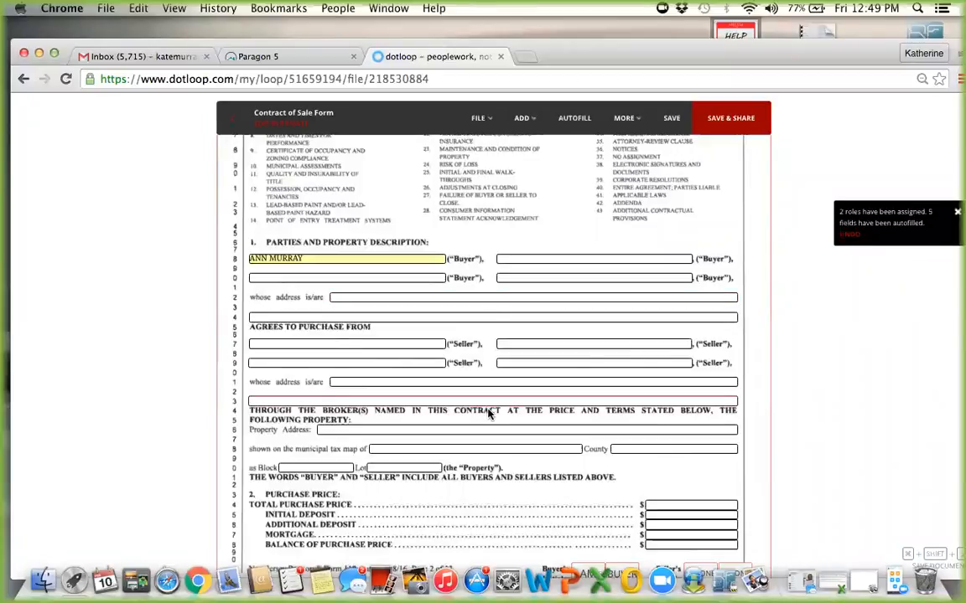
Step: Look through the autofilled contract pages, save the Contract of Sale Form and return to the loop
scroll(494, 410, down, 15)
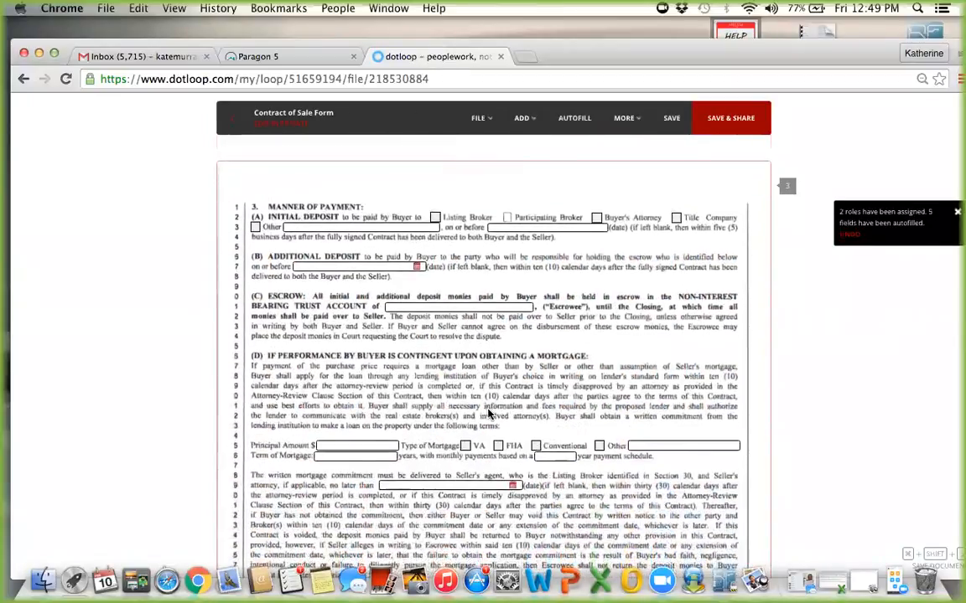
scroll(490, 414, up, 10)
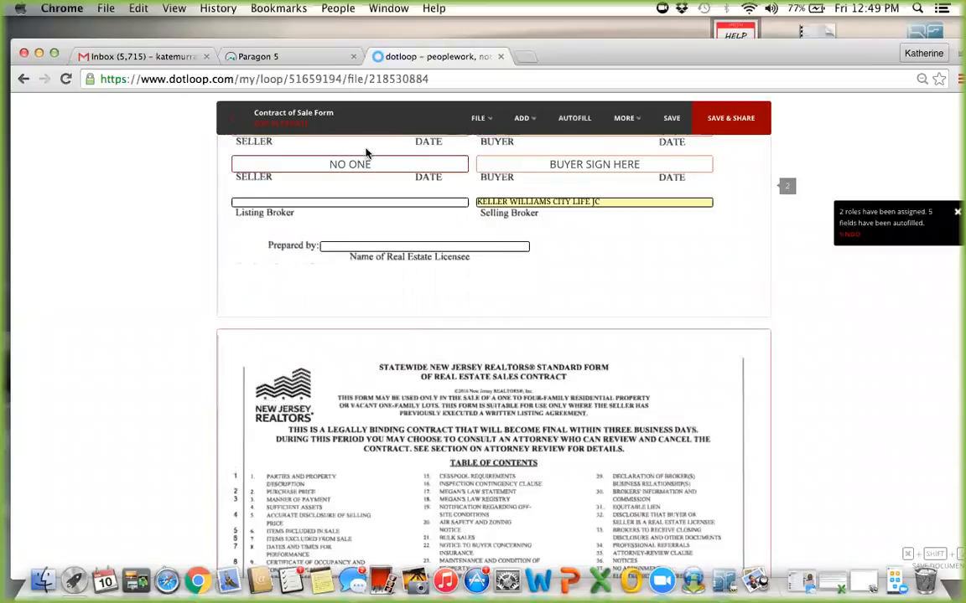
click(670, 122)
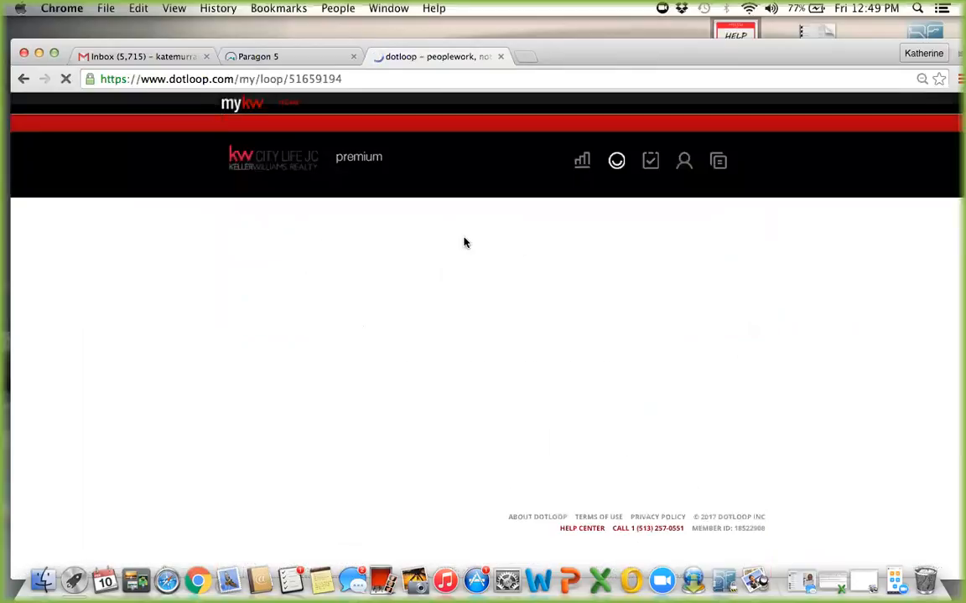
scroll(679, 406, down, 5)
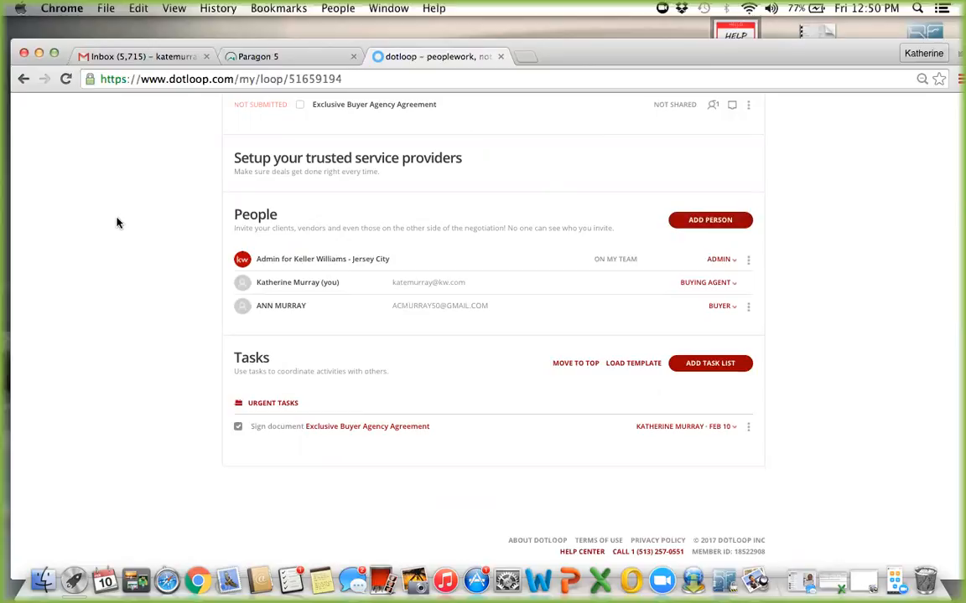
scroll(352, 221, up, 10)
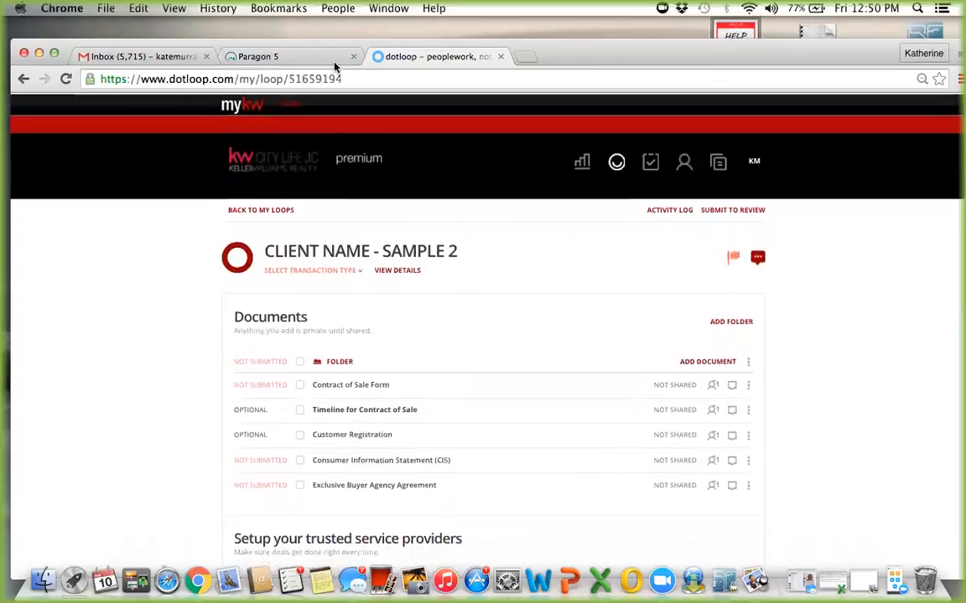